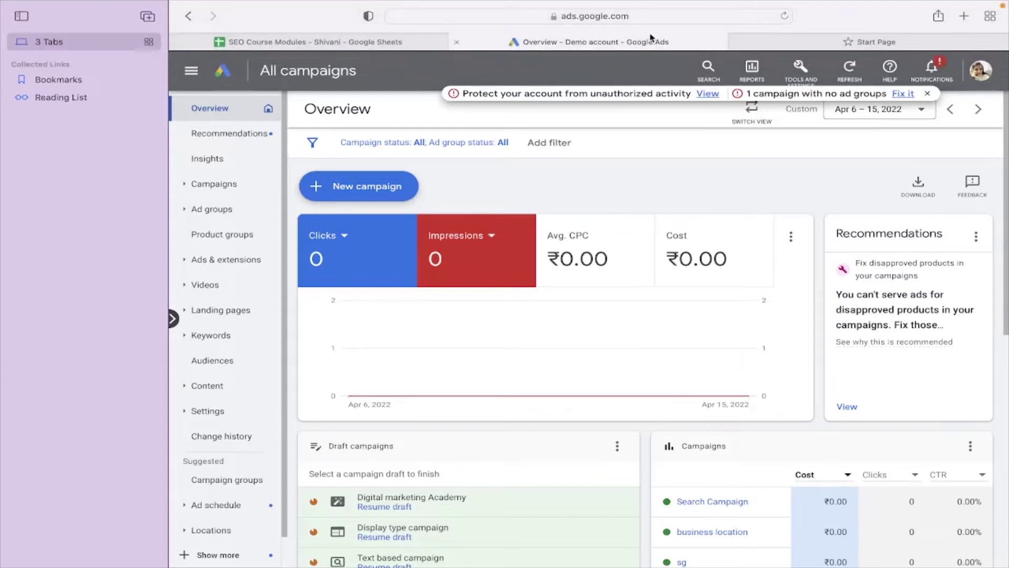
Open Keyword Planner and start discovering new keywords from products or services.
{"action": "left_click", "coordinate": [799, 72]}
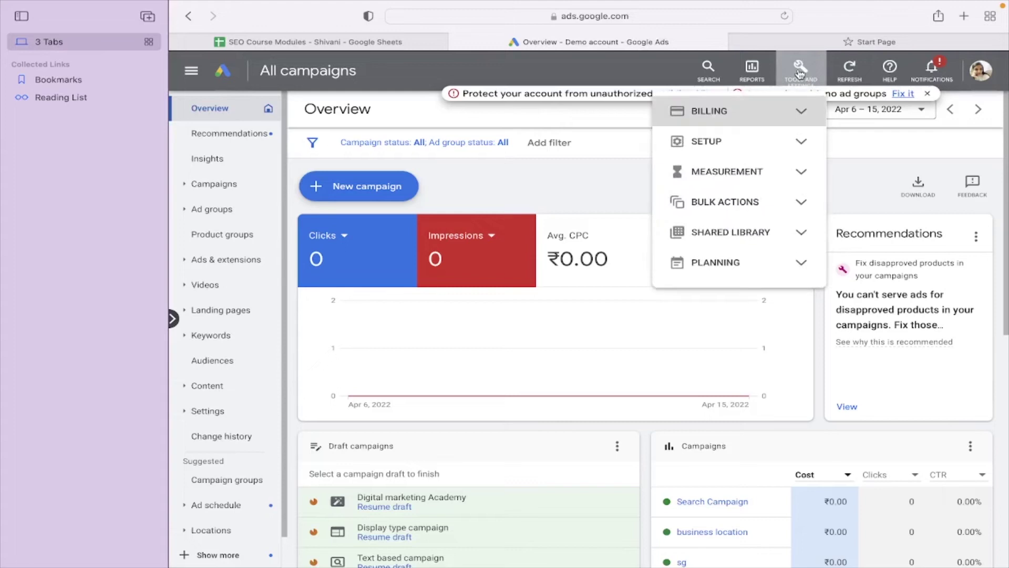
{"action": "left_click", "coordinate": [718, 268]}
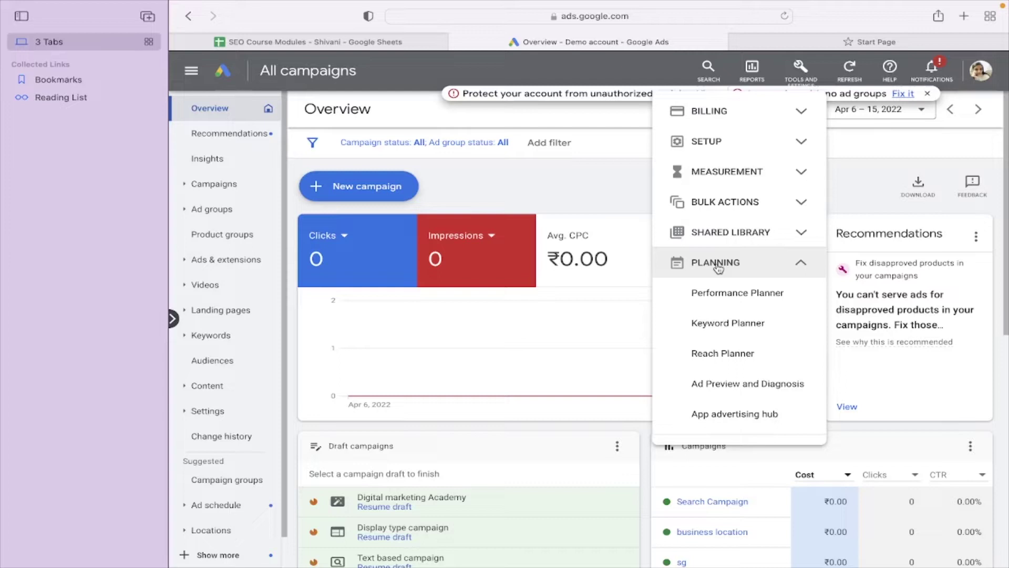
{"action": "left_click", "coordinate": [720, 324]}
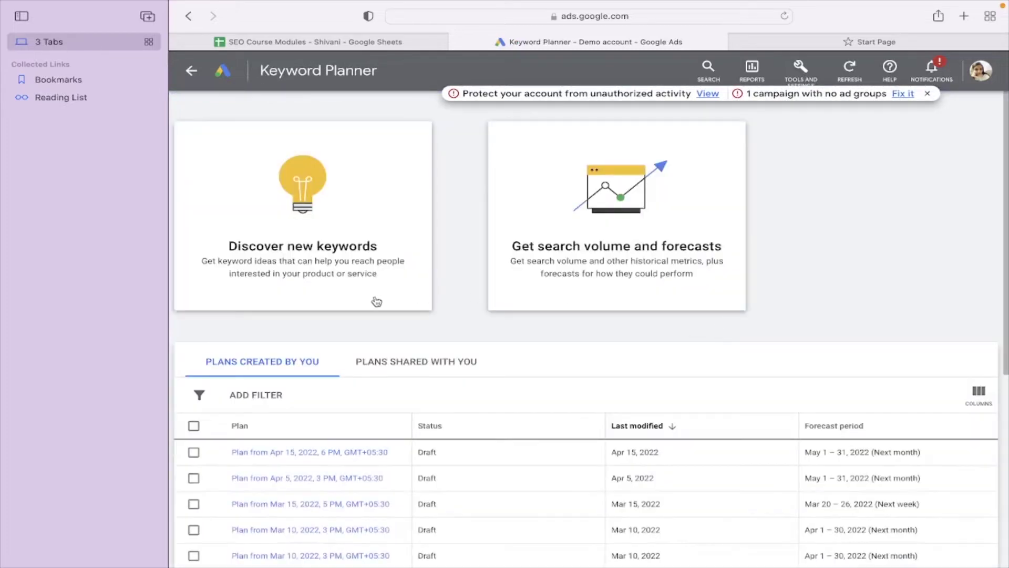
{"action": "left_click", "coordinate": [317, 196]}
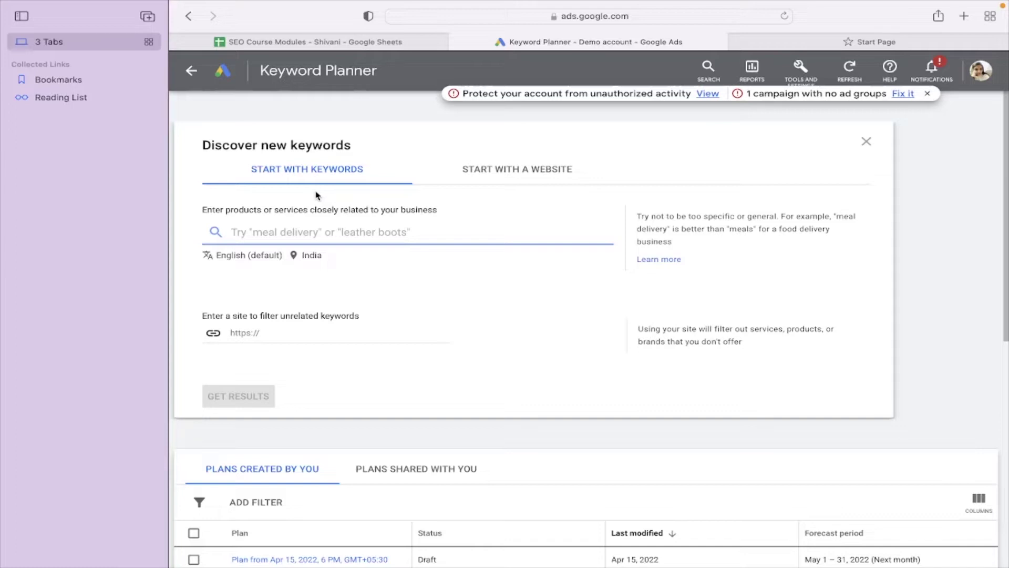
Get keyword ideas for "running shoes" and dismiss the keyword refinement suggestions.
{"action": "type", "text": "RUNNING"}
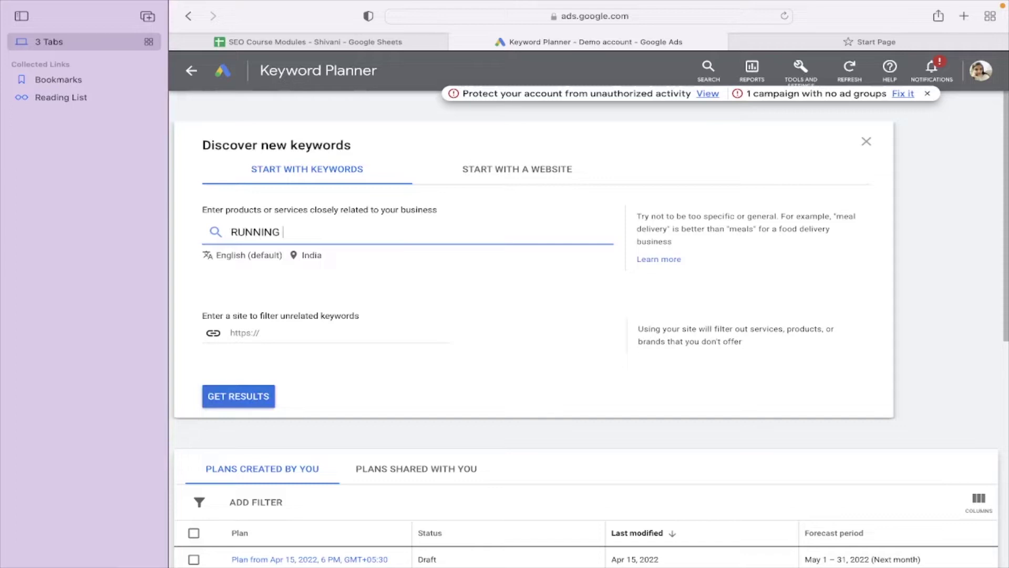
{"action": "key", "text": "BackSpace"}
{"action": "key", "text": "BackSpace"}
{"action": "key", "text": "BackSpace"}
{"action": "key", "text": "BackSpace"}
{"action": "key", "text": "BackSpace"}
{"action": "key", "text": "BackSpace"}
{"action": "key", "text": "BackSpace"}
{"action": "key", "text": "BackSpace"}
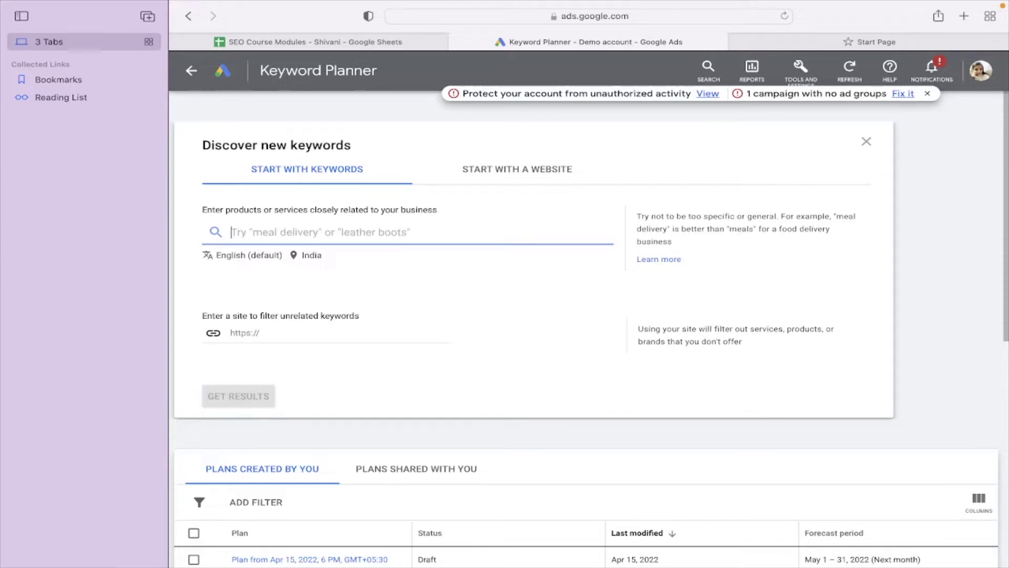
{"action": "type", "text": "running"}
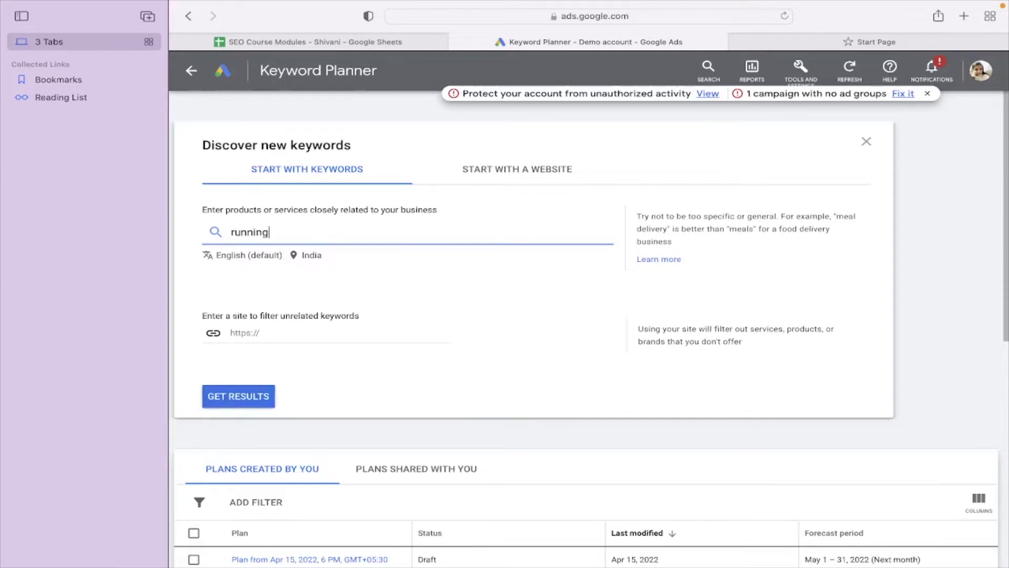
{"action": "type", "text": " shoes"}
{"action": "left_click", "coordinate": [239, 397]}
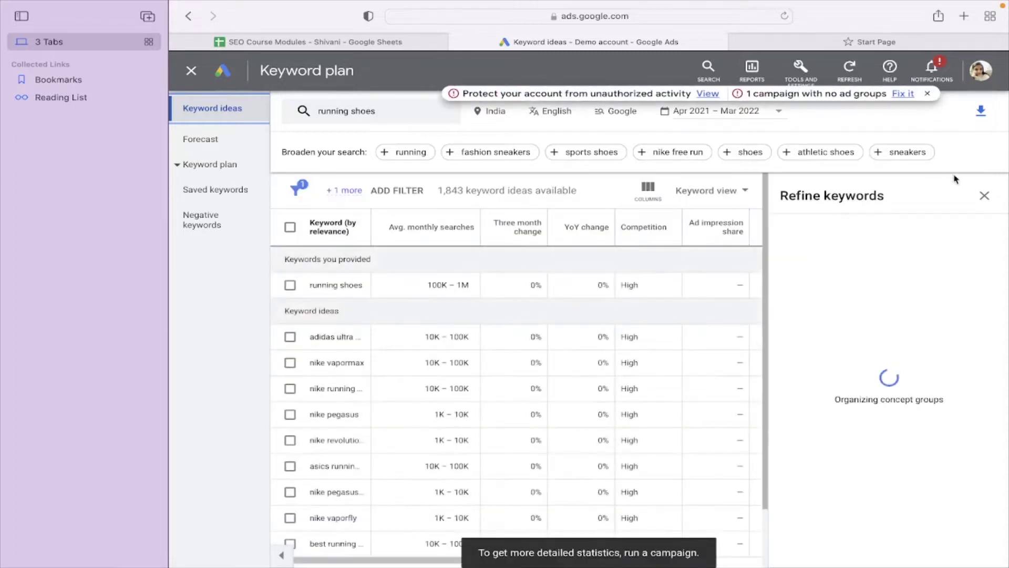
{"action": "left_click", "coordinate": [984, 196]}
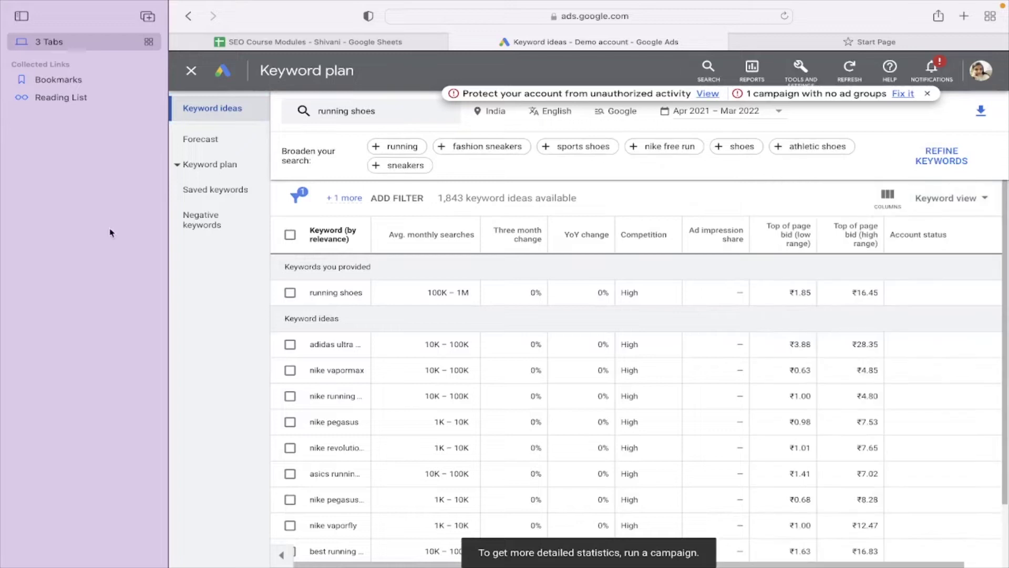
Replace the searched keyword with "running shoes for women in india" and get its keyword ideas.
{"action": "mouse_move", "coordinate": [461, 237]}
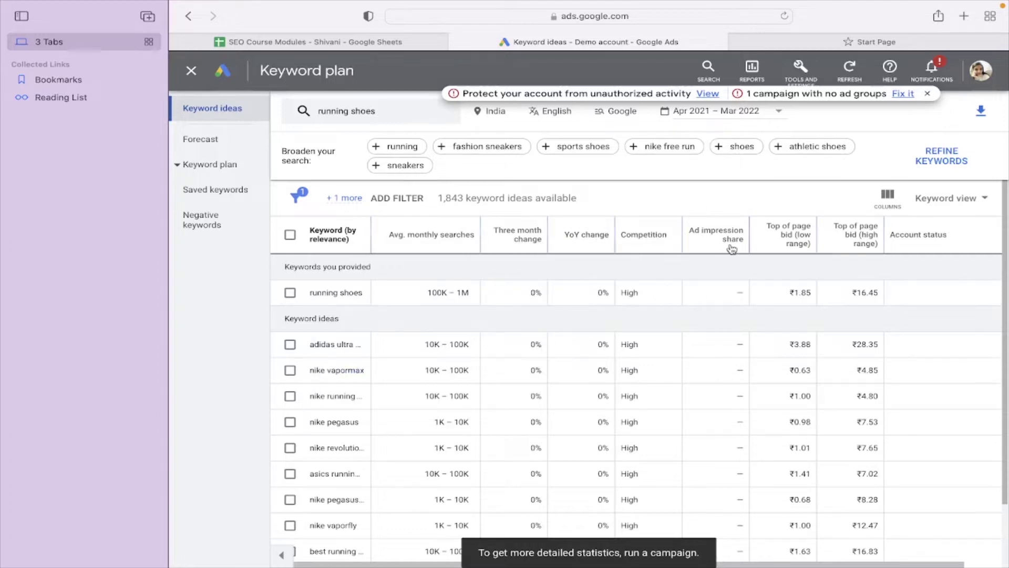
{"action": "mouse_move", "coordinate": [877, 239]}
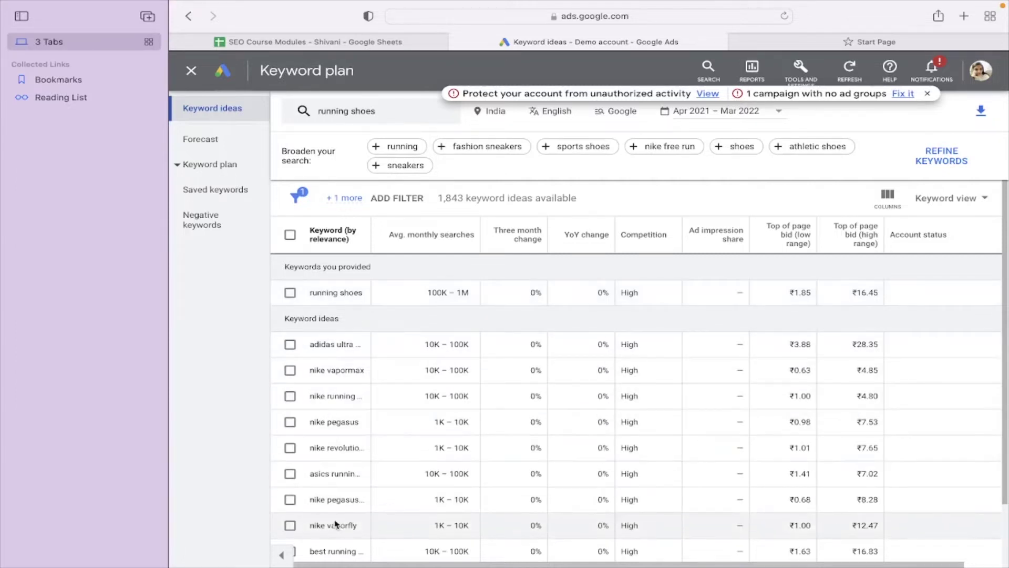
{"action": "scroll", "coordinate": [335, 523], "scroll_direction": "down", "scroll_amount": 2}
{"action": "scroll", "coordinate": [638, 395], "scroll_direction": "up", "scroll_amount": 2}
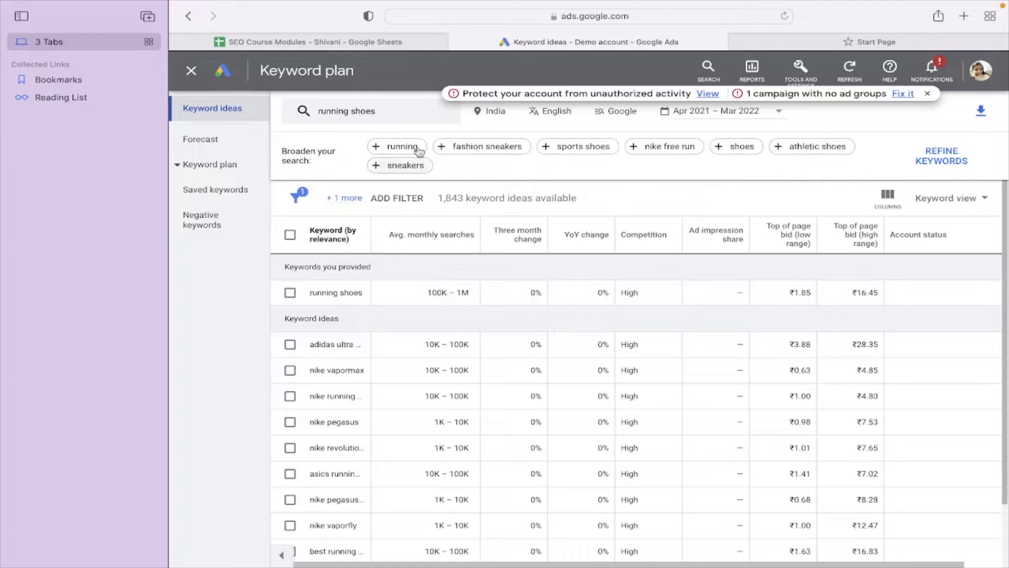
{"action": "left_click", "coordinate": [381, 111]}
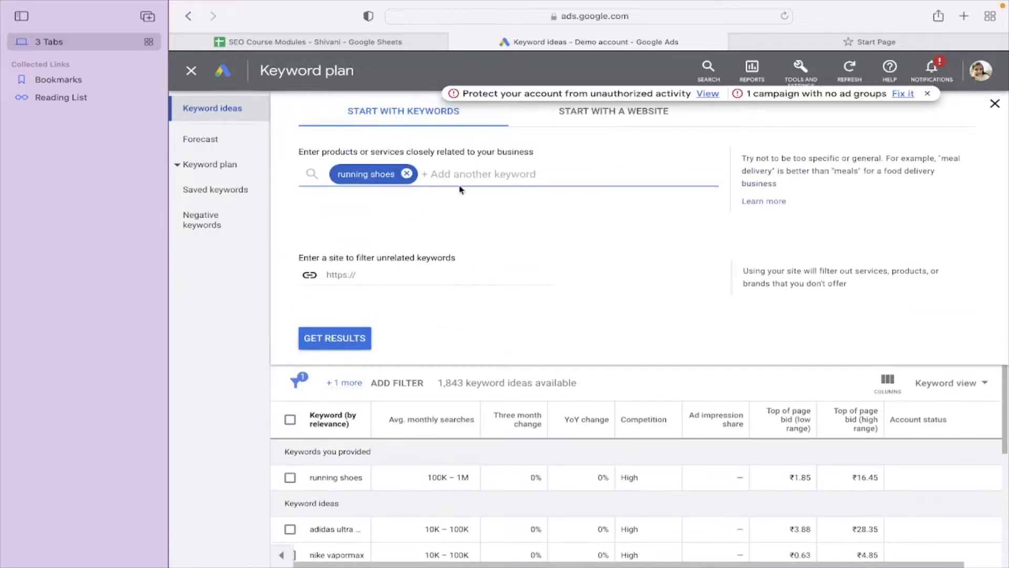
{"action": "left_click", "coordinate": [407, 174]}
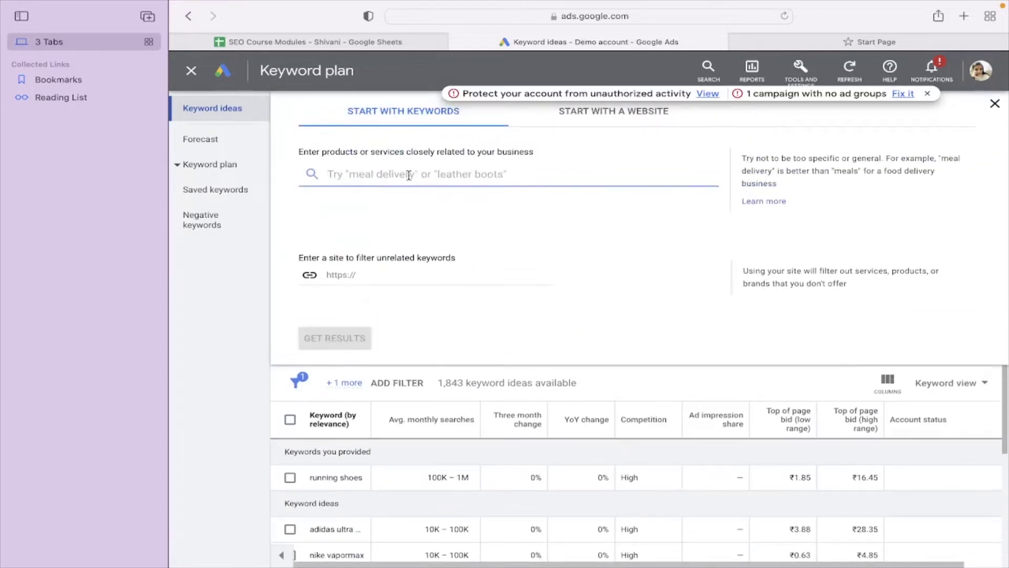
{"action": "type", "text": "runnin"}
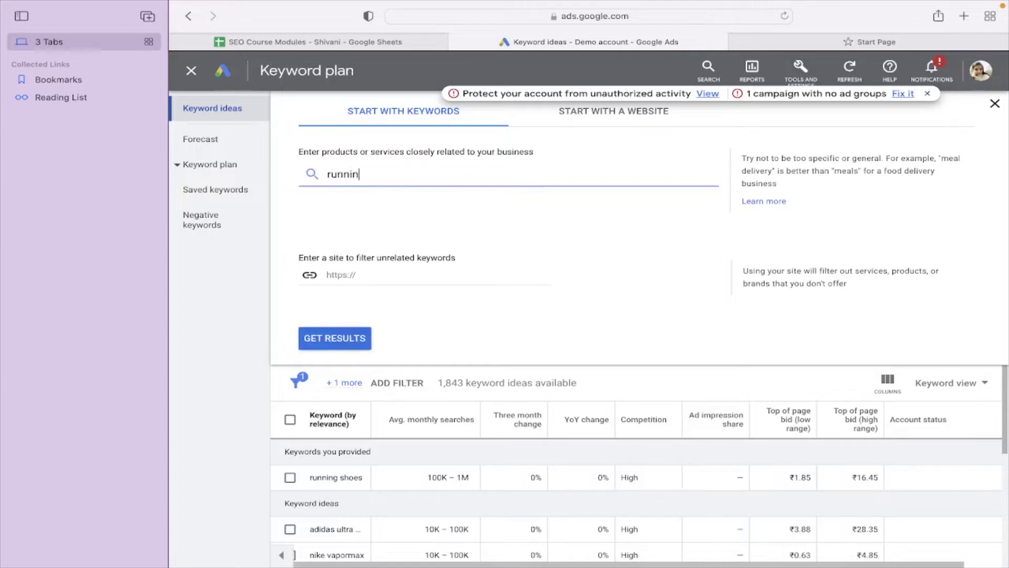
{"action": "type", "text": "g shoes for women in india"}
{"action": "key", "text": "Return"}
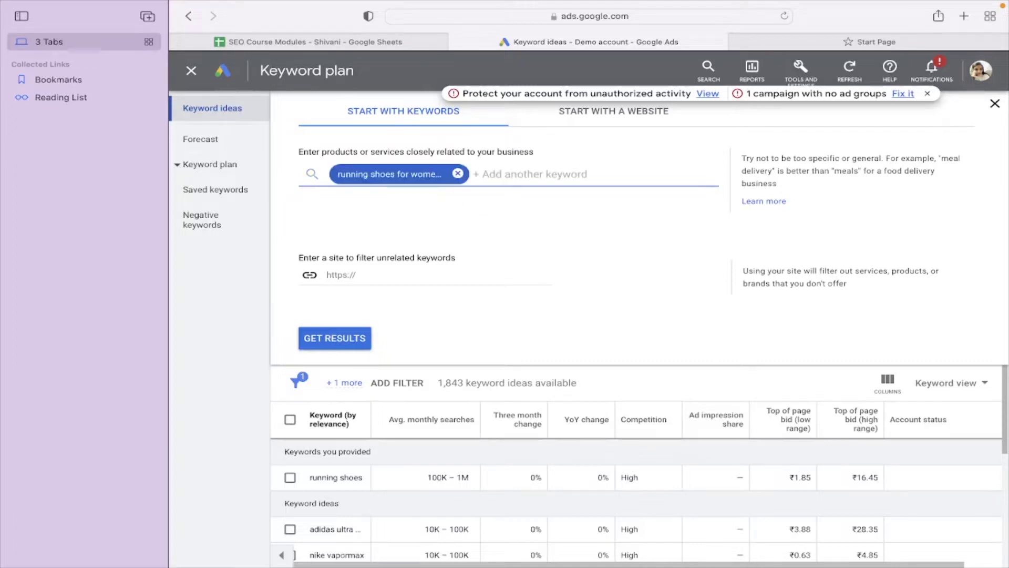
{"action": "left_click", "coordinate": [334, 346]}
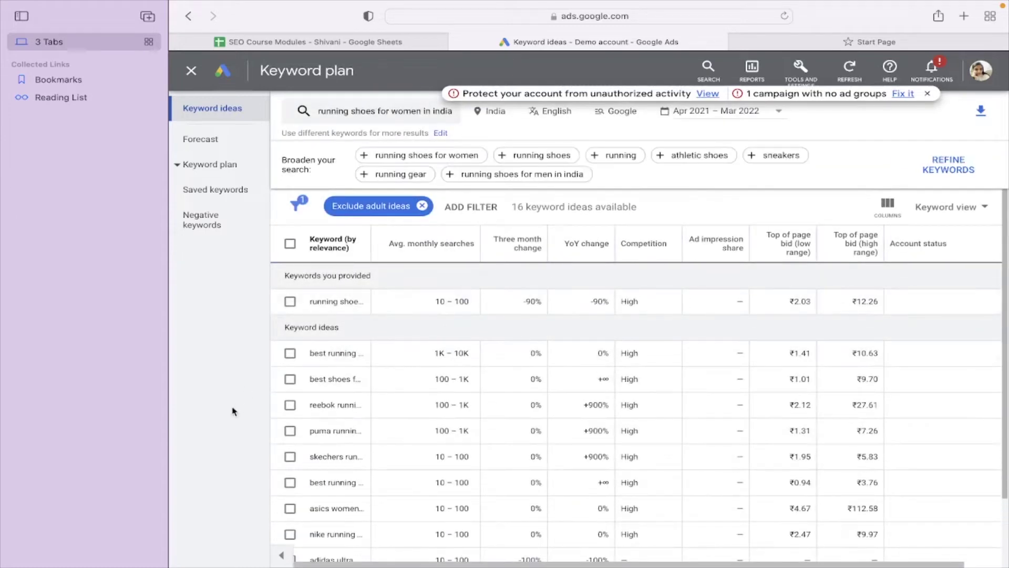
Create a plan from the provided keyword "running shoes for women in india" and the first suggested keyword idea.
{"action": "left_click_drag", "start_coordinate": [1003, 274], "coordinate": [1005, 347]}
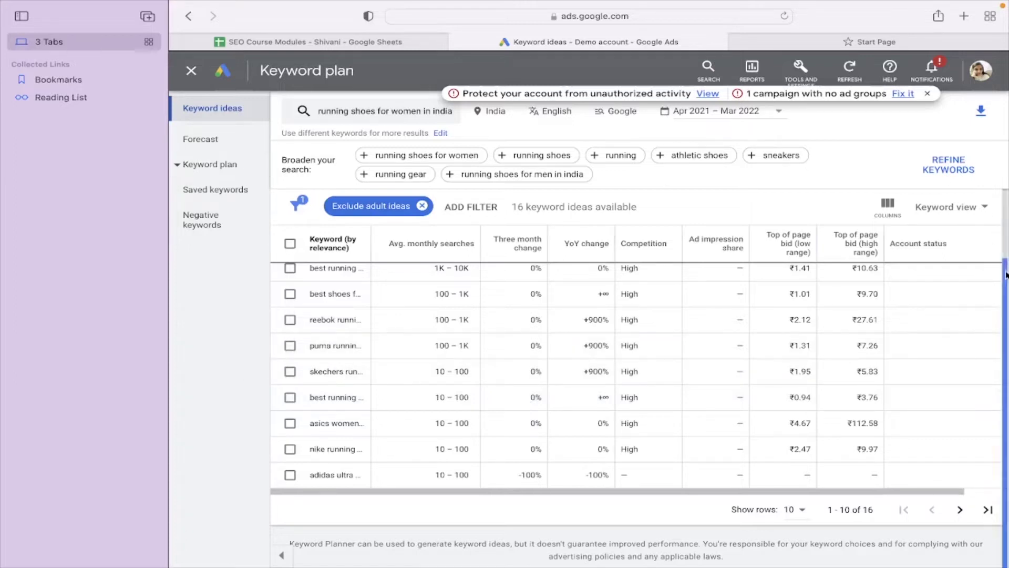
{"action": "scroll", "coordinate": [1006, 275], "scroll_direction": "up", "scroll_amount": 3}
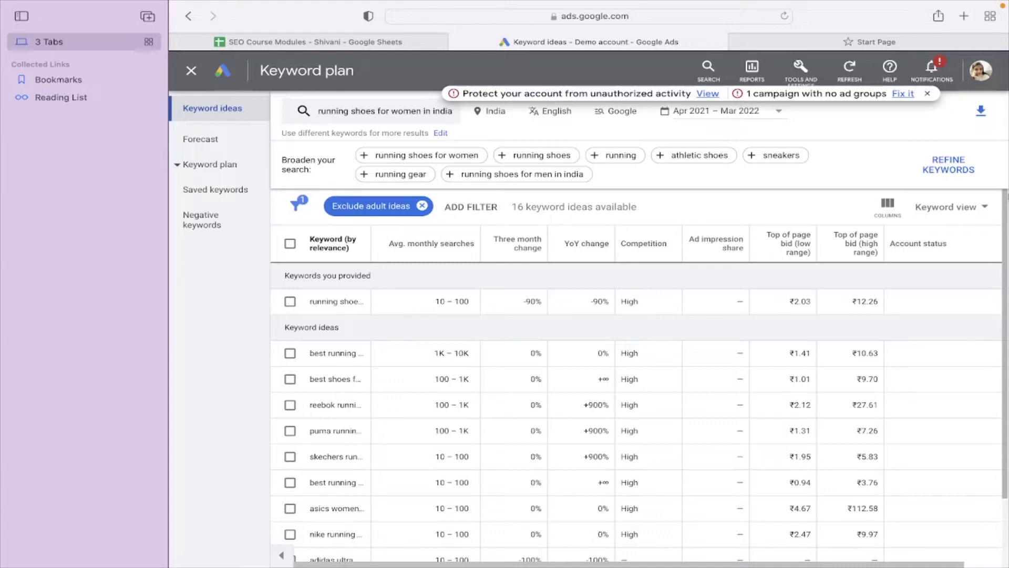
{"action": "left_click", "coordinate": [290, 301]}
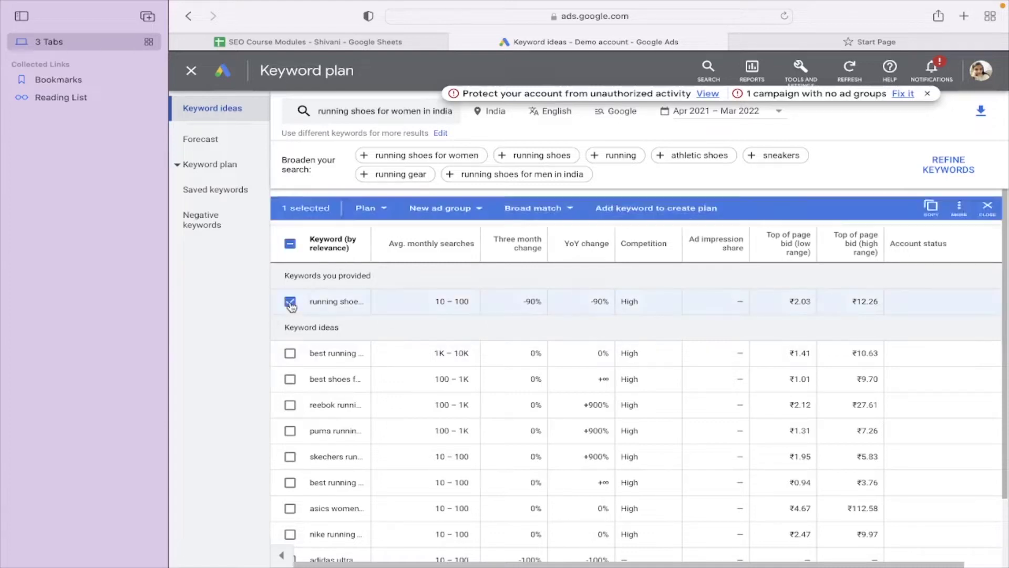
{"action": "left_click", "coordinate": [294, 355]}
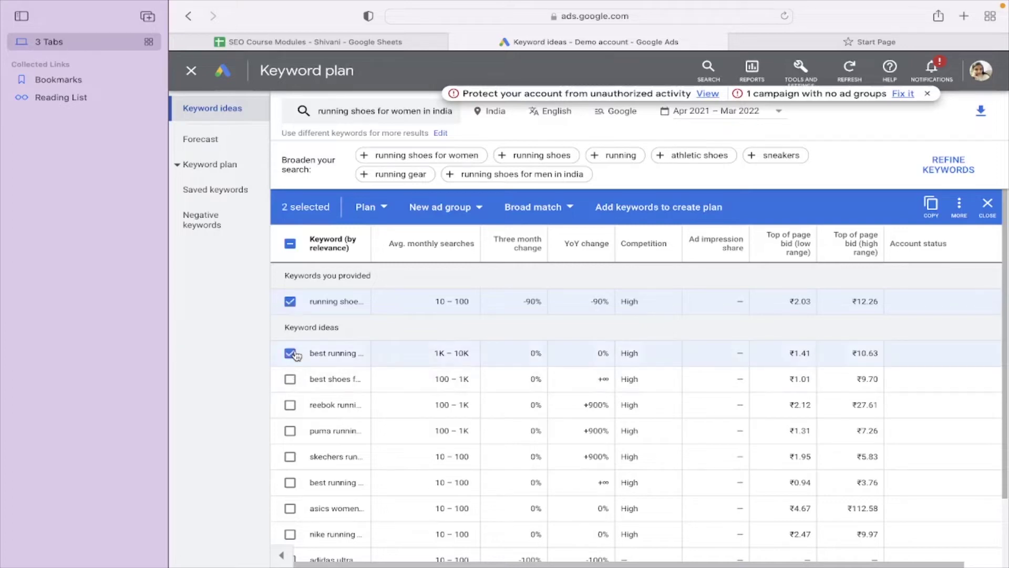
{"action": "left_click", "coordinate": [664, 219]}
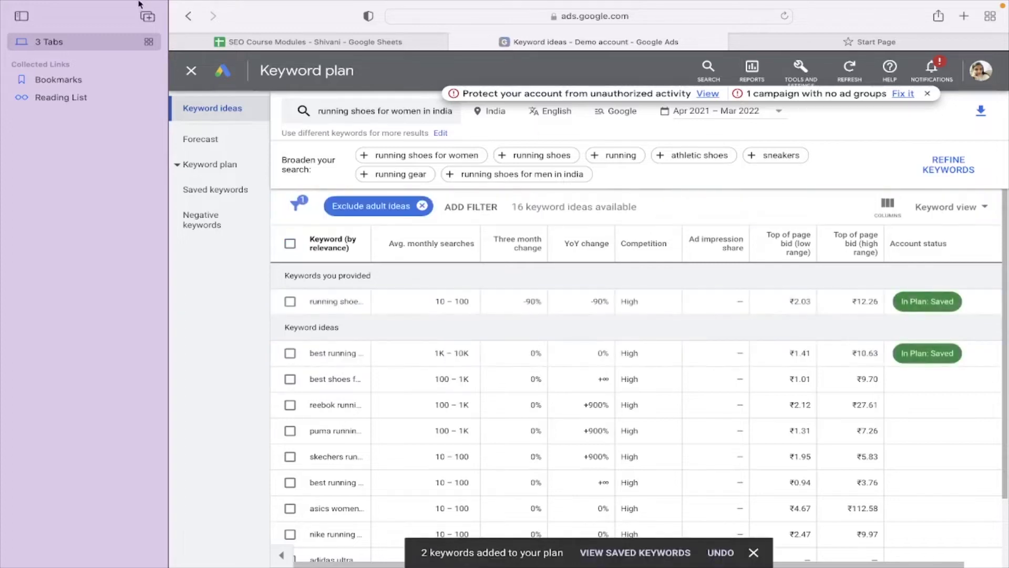
Review the plan's forecast and bid strategy without changing them, and view its saved keywords.
{"action": "left_click", "coordinate": [227, 146]}
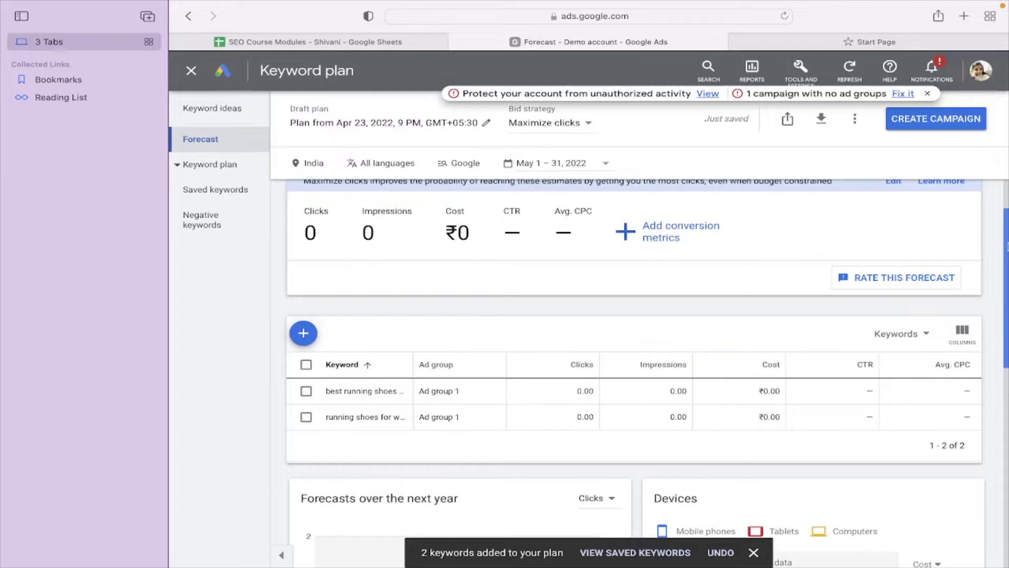
{"action": "scroll", "coordinate": [997, 245], "scroll_direction": "up", "scroll_amount": 3}
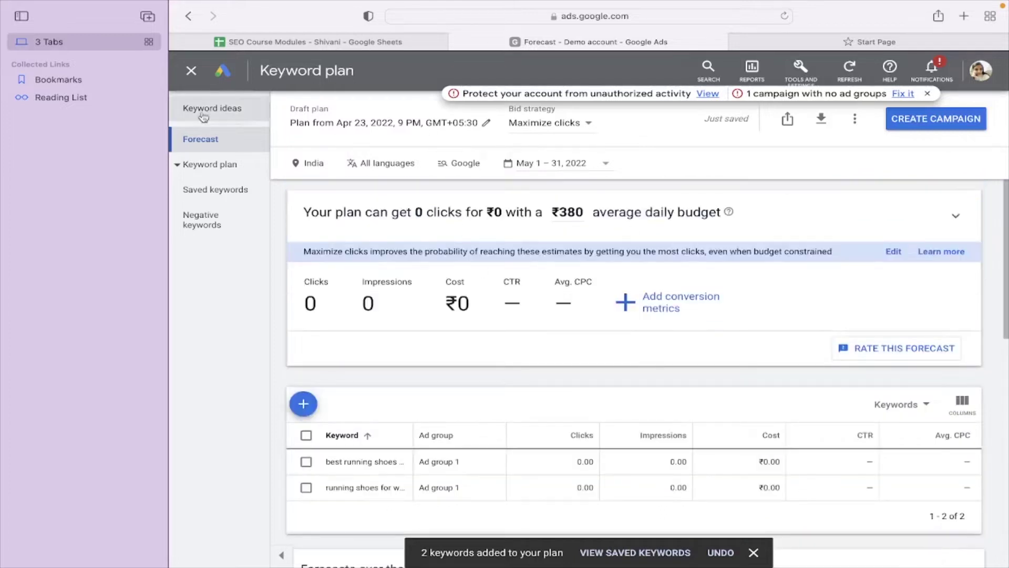
{"action": "left_click", "coordinate": [571, 132]}
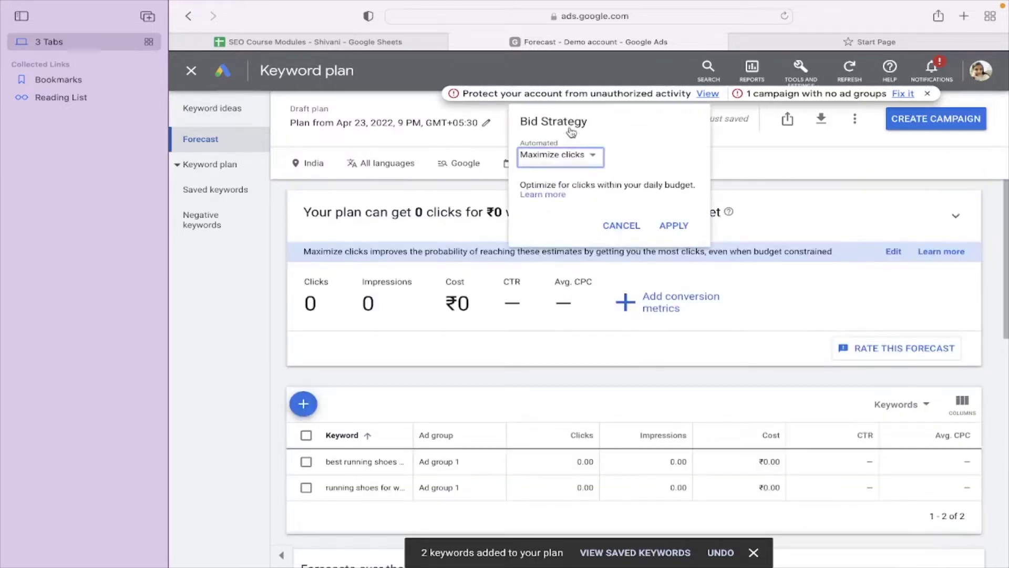
{"action": "left_click", "coordinate": [621, 225]}
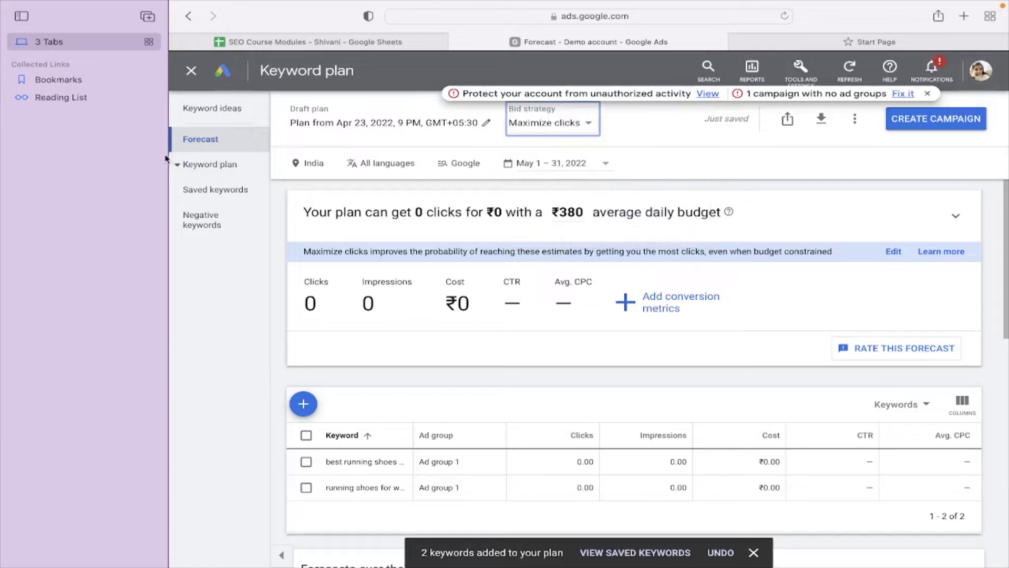
{"action": "left_click", "coordinate": [230, 169]}
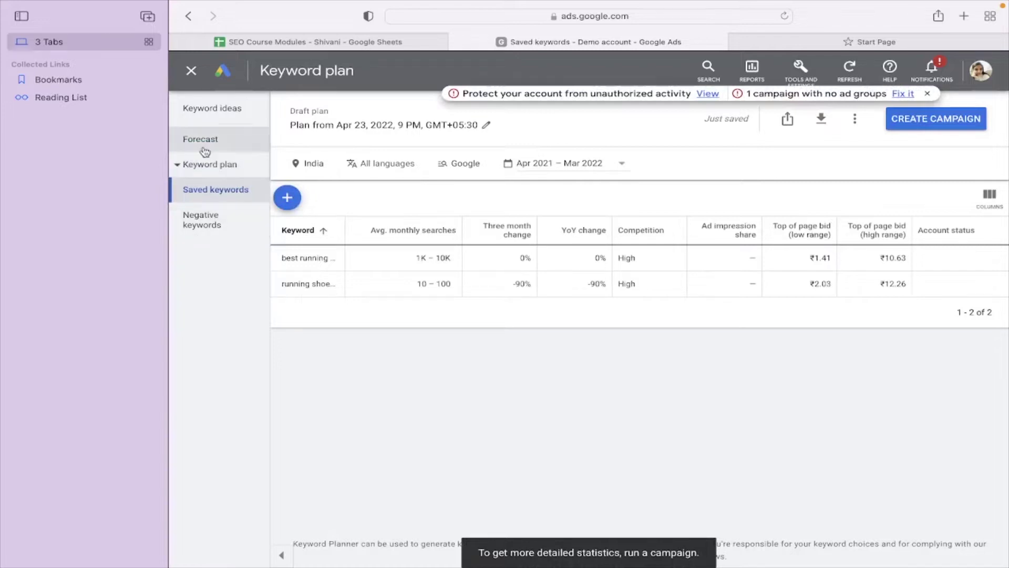
Return to the keyword ideas, replace the searched keyword with "online marketing" and get its results.
{"action": "left_click", "coordinate": [236, 113]}
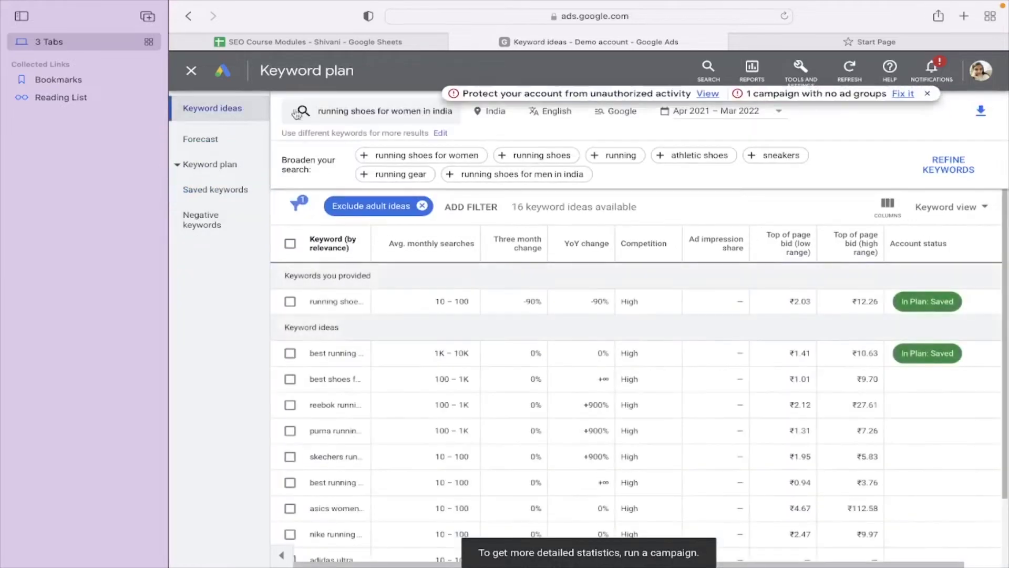
{"action": "left_click", "coordinate": [417, 117]}
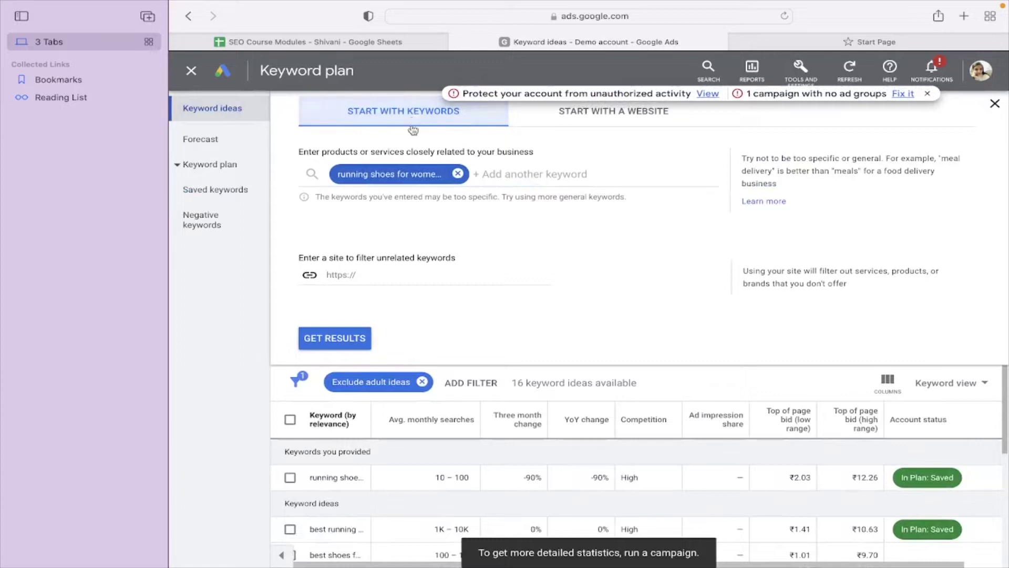
{"action": "left_click", "coordinate": [457, 174]}
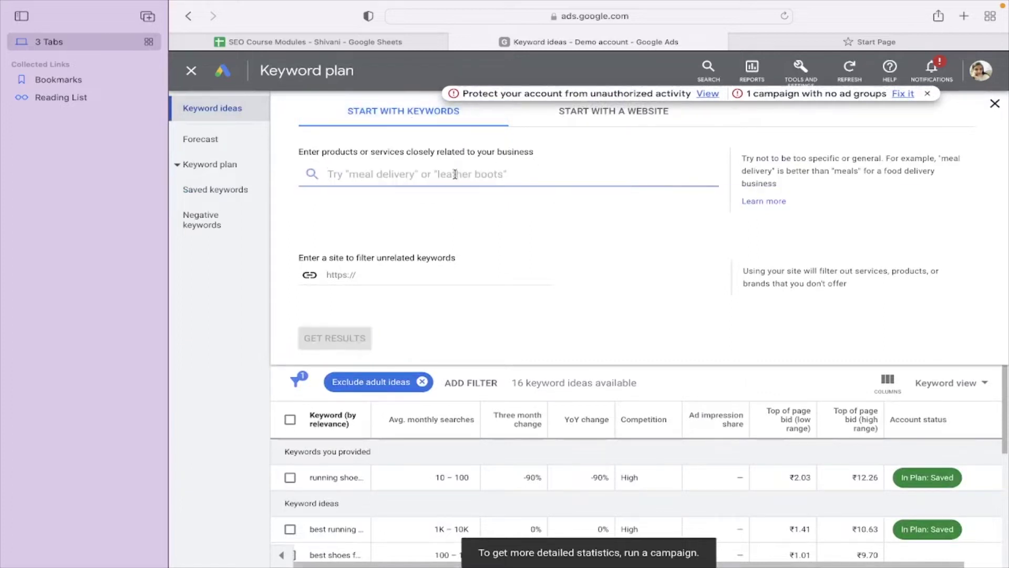
{"action": "type", "text": "online marketing"}
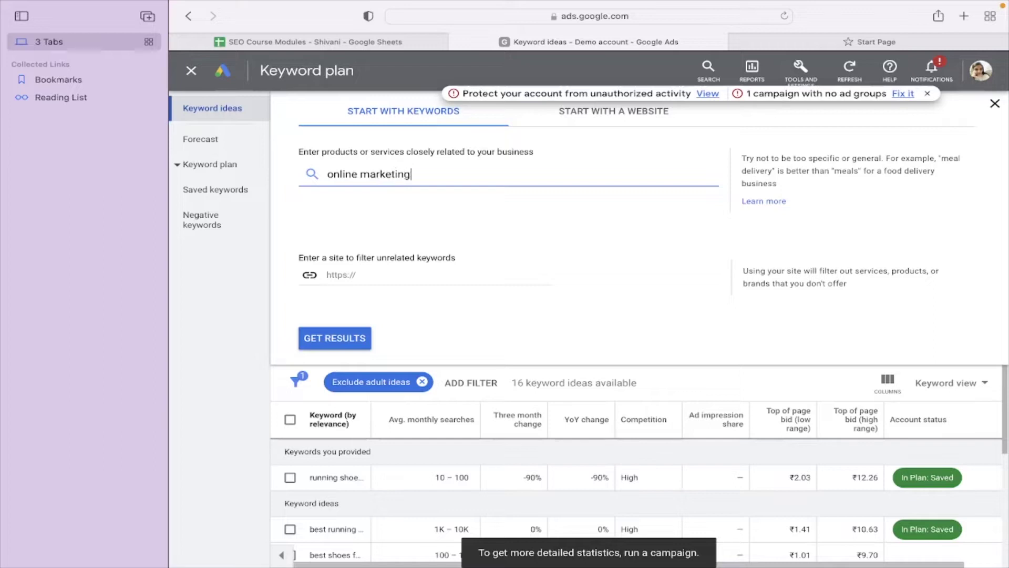
{"action": "key", "text": "Return"}
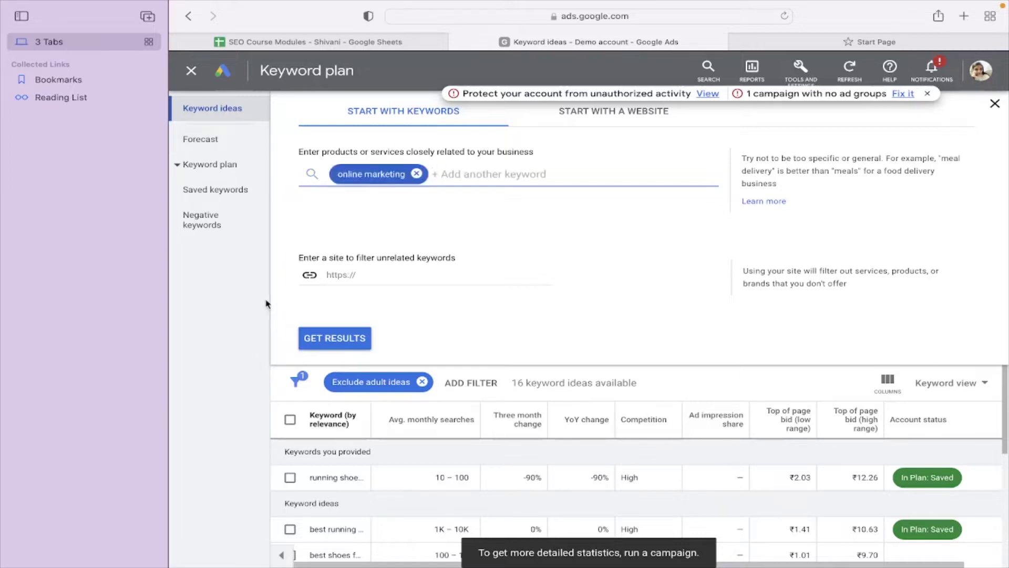
{"action": "left_click", "coordinate": [334, 338]}
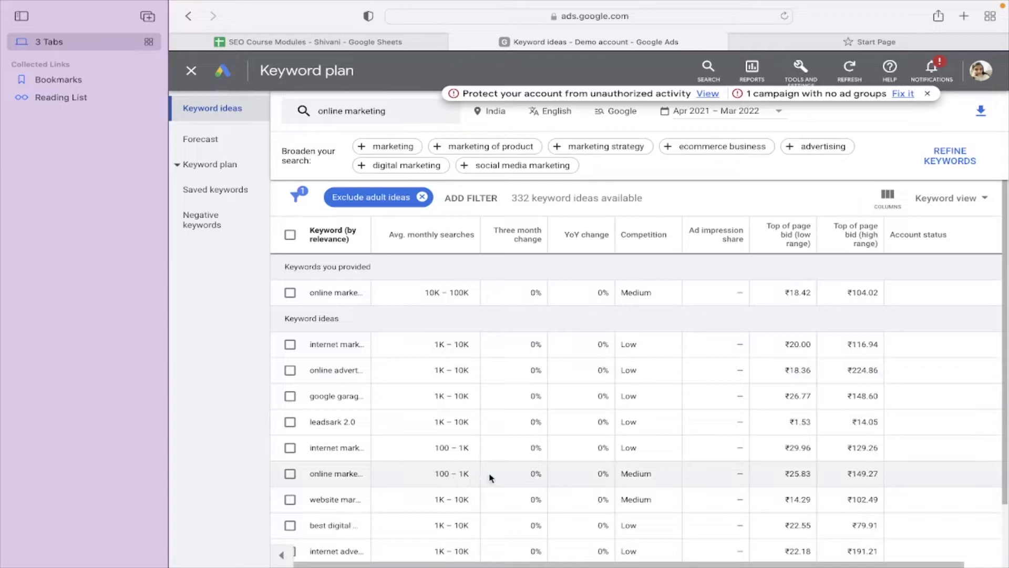
Add the suggested online marketing keyword with 100 – 1K monthly searches and medium competition to Ad group 1 of the plan.
{"action": "left_click", "coordinate": [290, 474]}
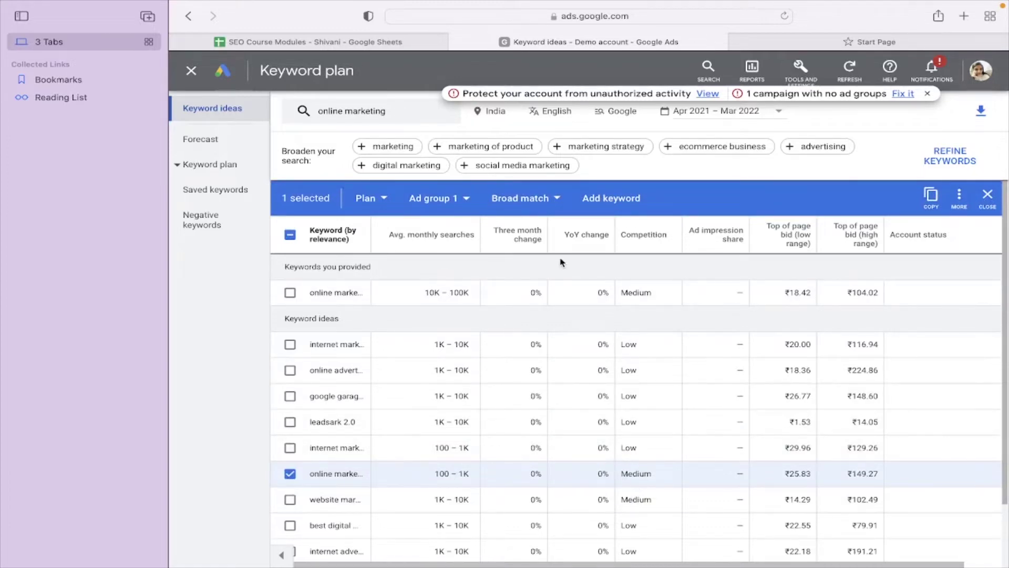
{"action": "left_click", "coordinate": [611, 210]}
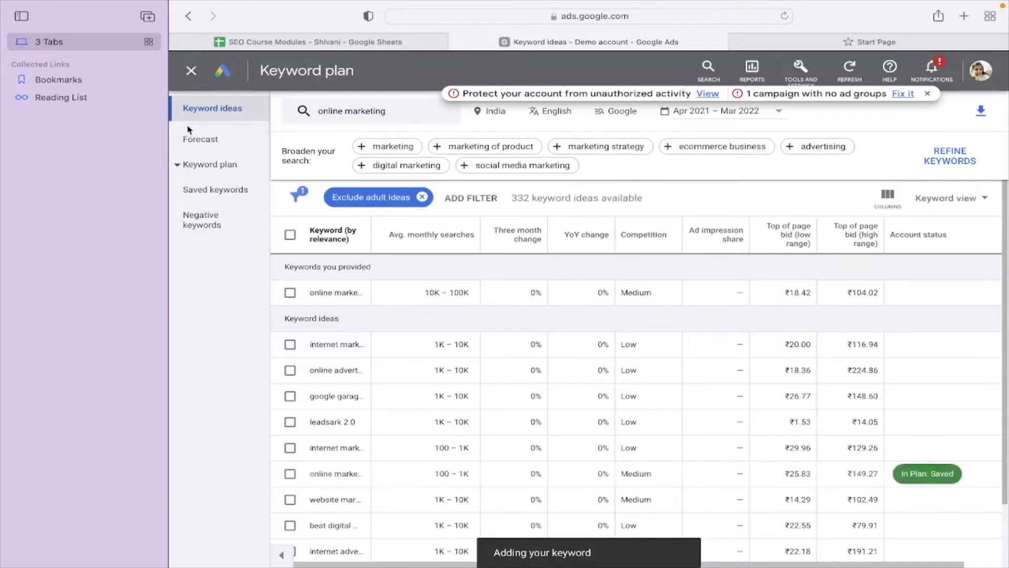
Open the plan's forecast, and switch to PowerPoint to present the keyword research tool slides from the Google Keyword Planner slide.
{"action": "left_click", "coordinate": [216, 140]}
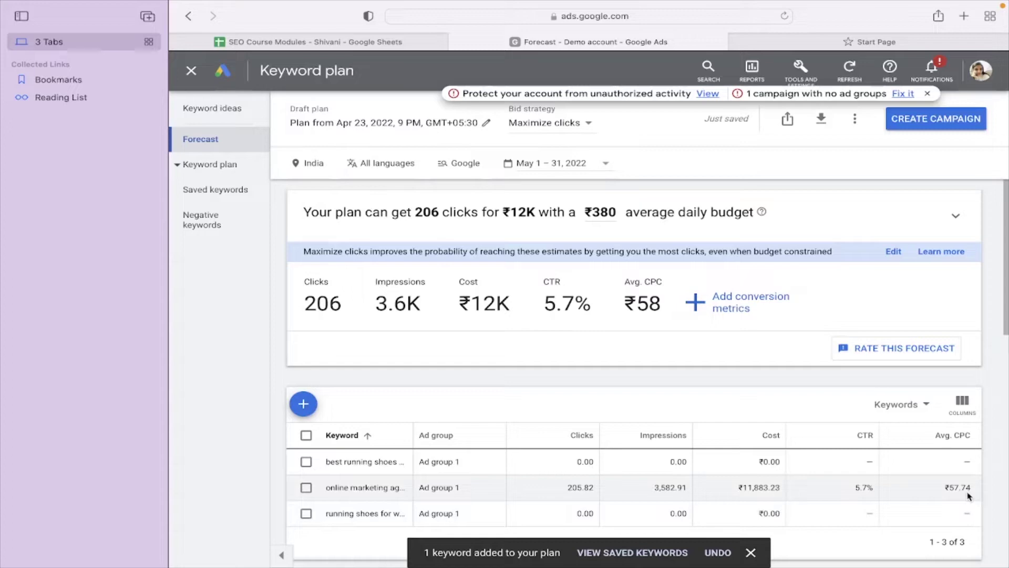
{"action": "key", "text": "ctrl+Left"}
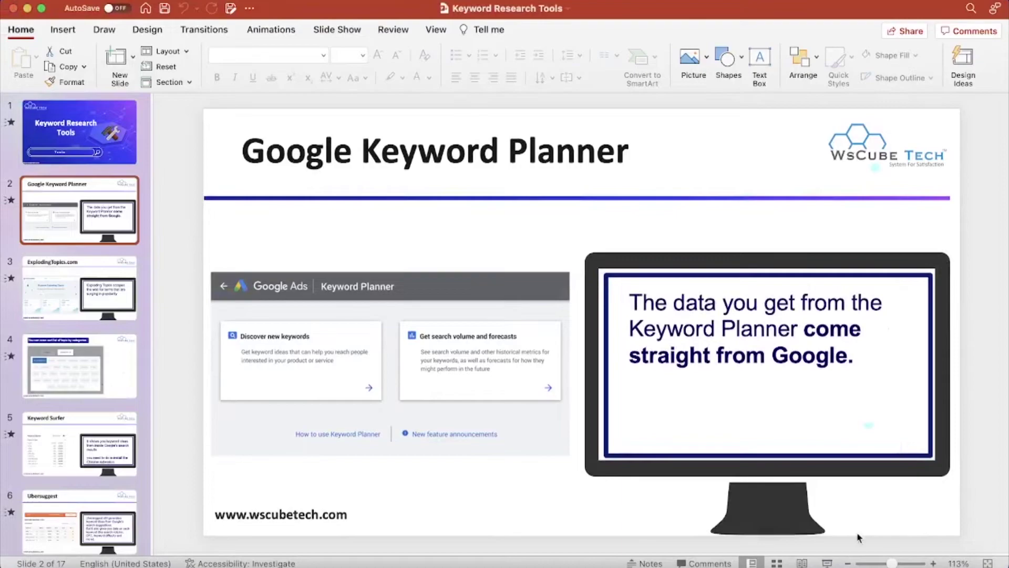
{"action": "left_click", "coordinate": [826, 563]}
{"action": "left_click", "coordinate": [618, 335]}
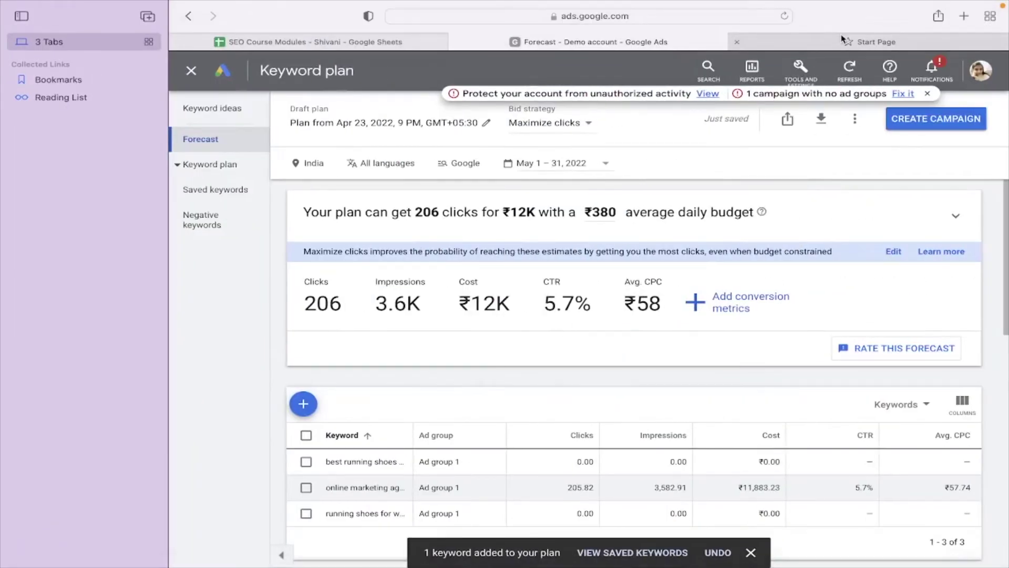
Search the web for "exploding topics" in the Start Page tab and open the "Biggest trends this month" result.
{"action": "left_click", "coordinate": [844, 40]}
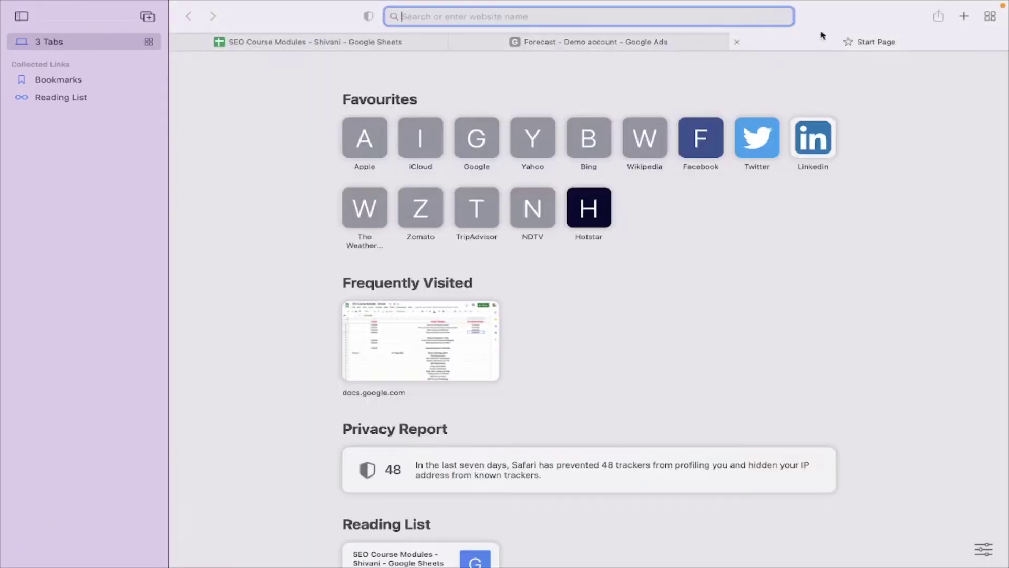
{"action": "type", "text": "expl"}
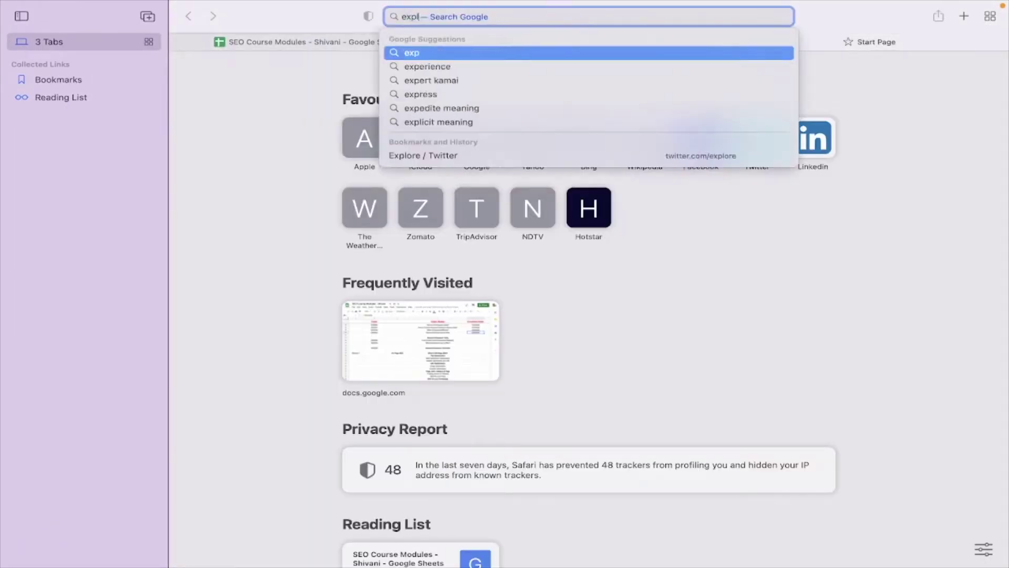
{"action": "type", "text": "oding topics"}
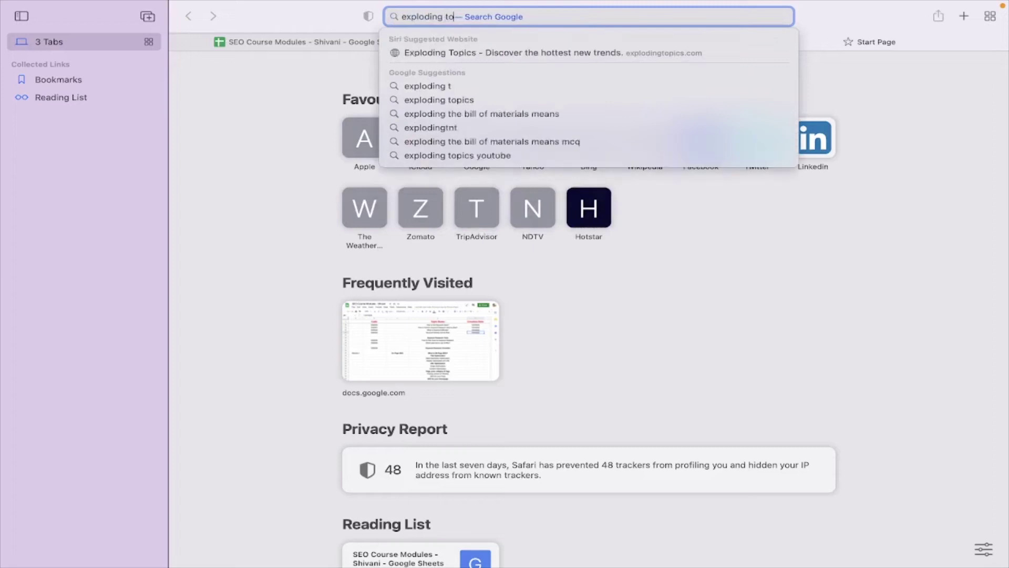
{"action": "key", "text": "Return"}
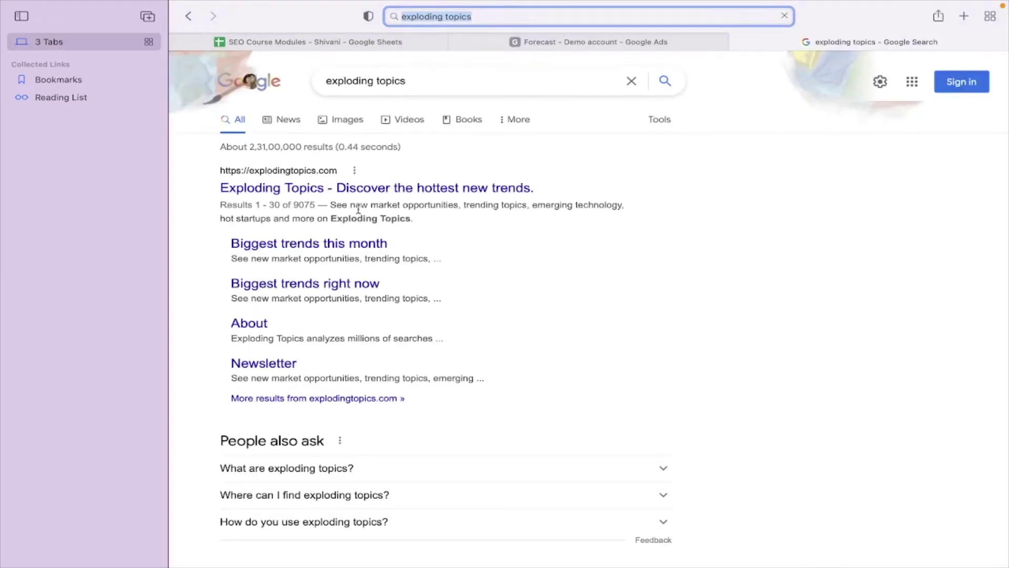
{"action": "left_click", "coordinate": [330, 249]}
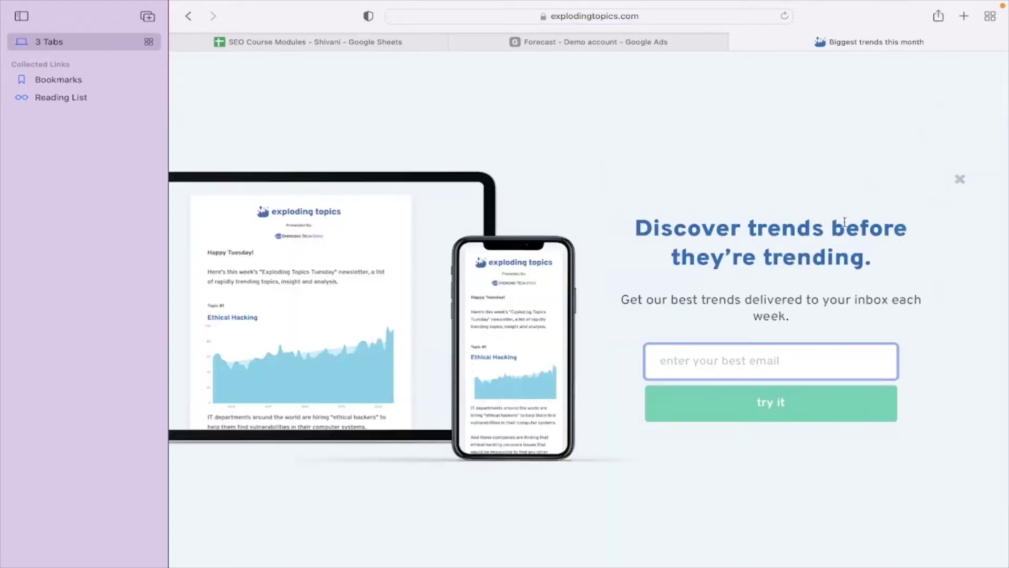
Dismiss the newsletter sign-up, search Exploding Topics for "online marketing" and open the suggested "Digital marketer" topic.
{"action": "left_click", "coordinate": [960, 180]}
{"action": "left_click", "coordinate": [938, 84]}
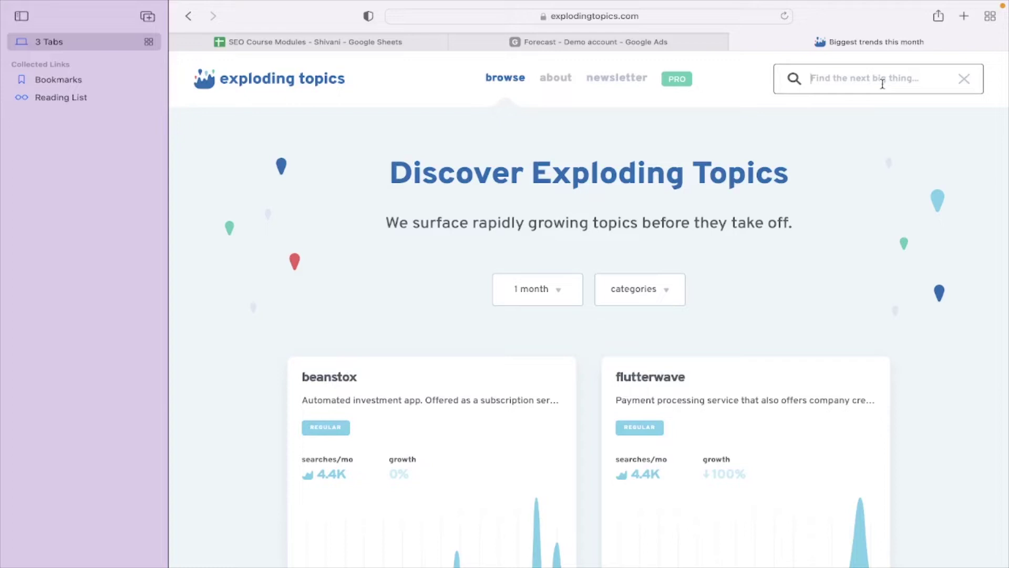
{"action": "type", "text": "online"}
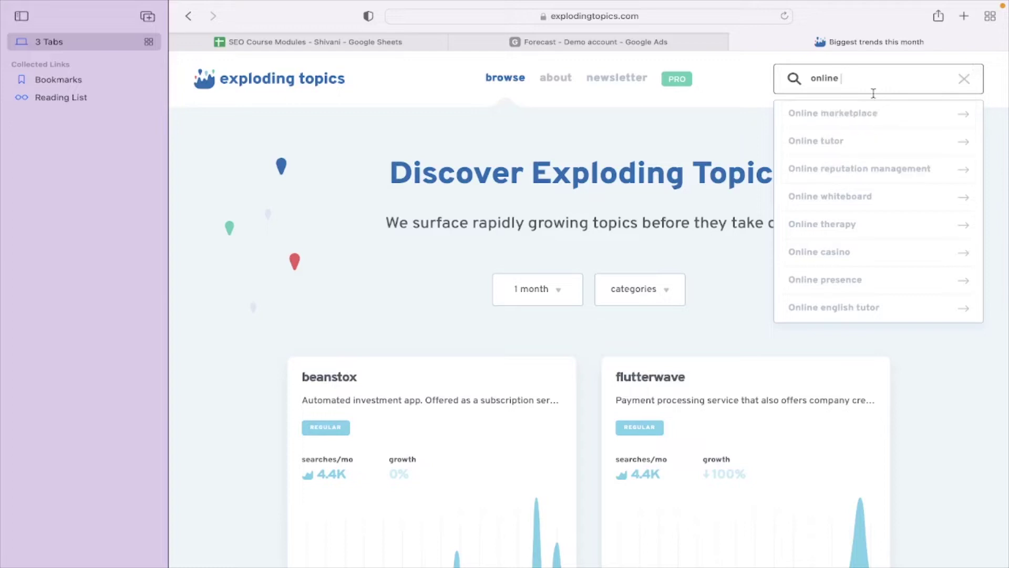
{"action": "type", "text": "mar"}
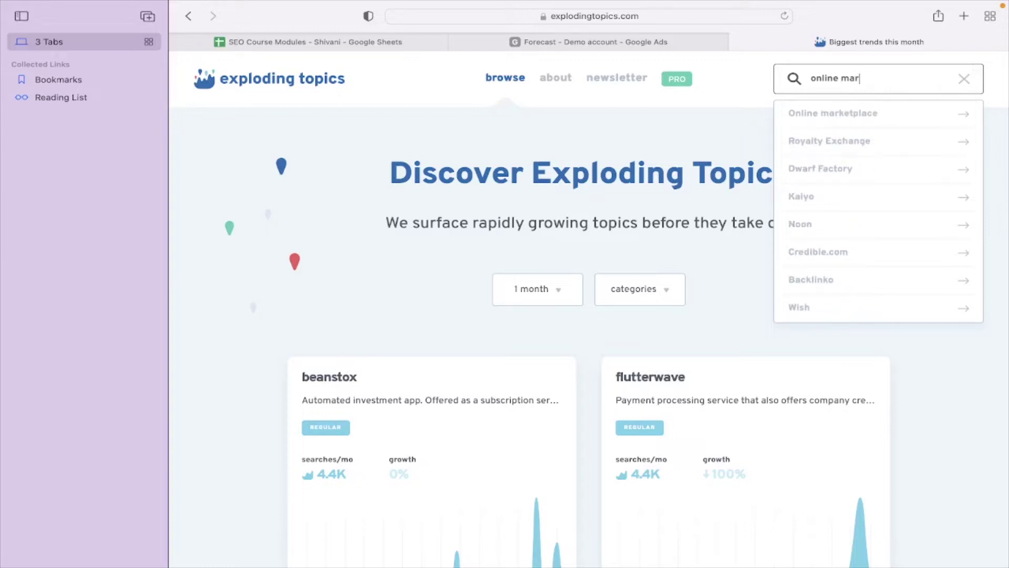
{"action": "type", "text": "keting"}
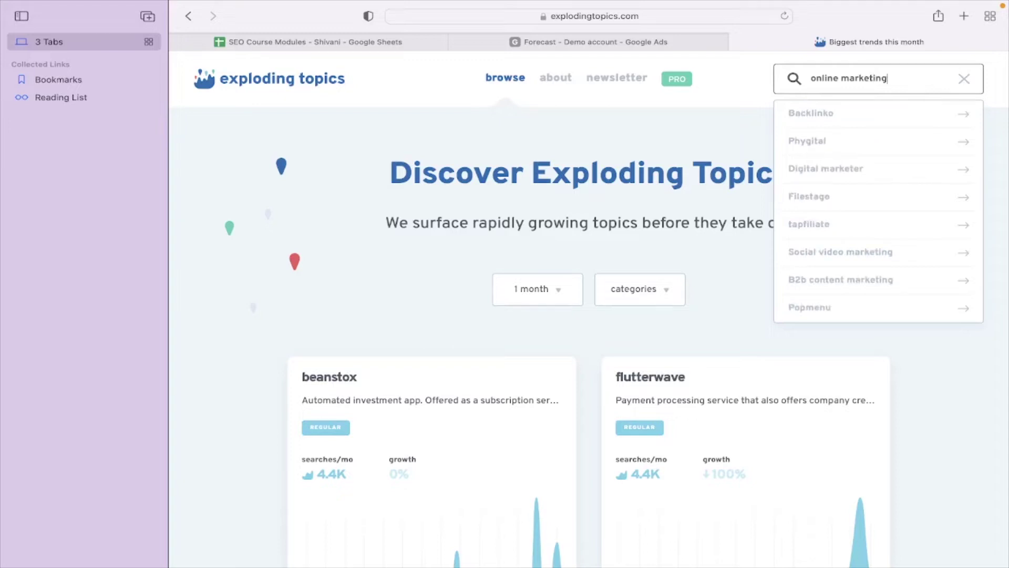
{"action": "left_click", "coordinate": [854, 175]}
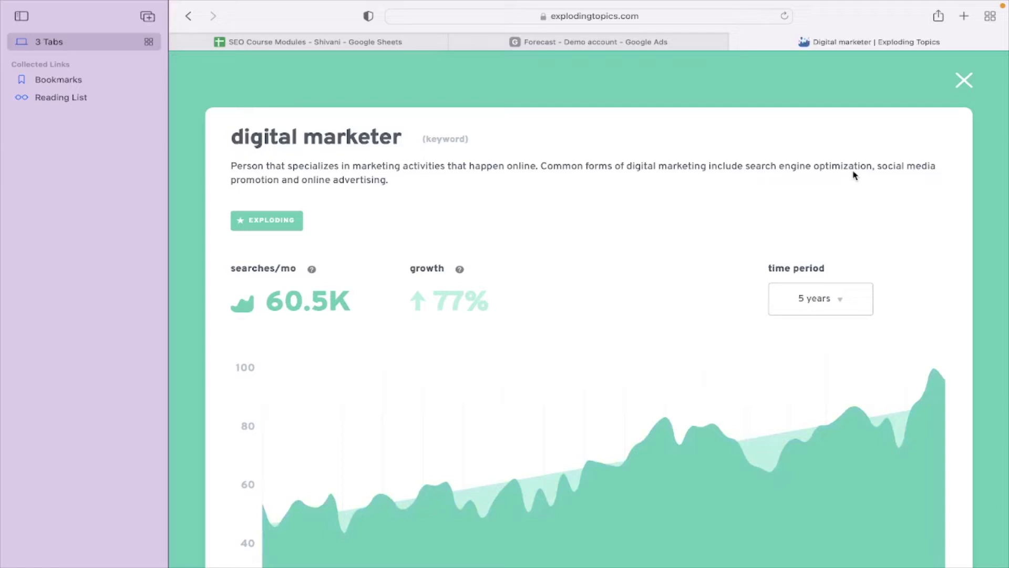
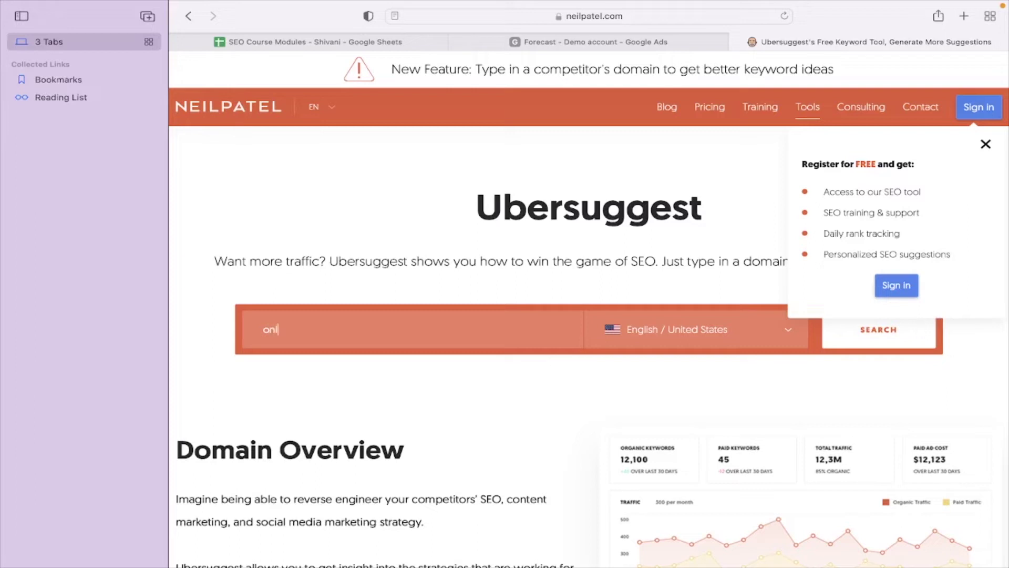
Search Ubersuggest for "online marketing" in English / United States and complete the image check by selecting the three fire hydrant pictures.
{"action": "type", "text": "marketing"}
{"action": "left_click", "coordinate": [897, 342]}
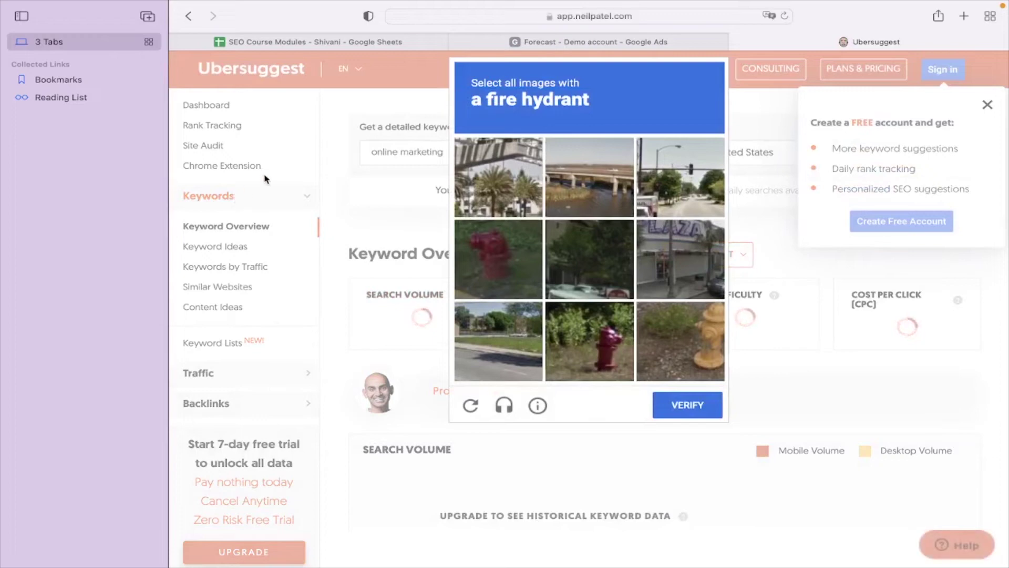
{"action": "left_click", "coordinate": [684, 408]}
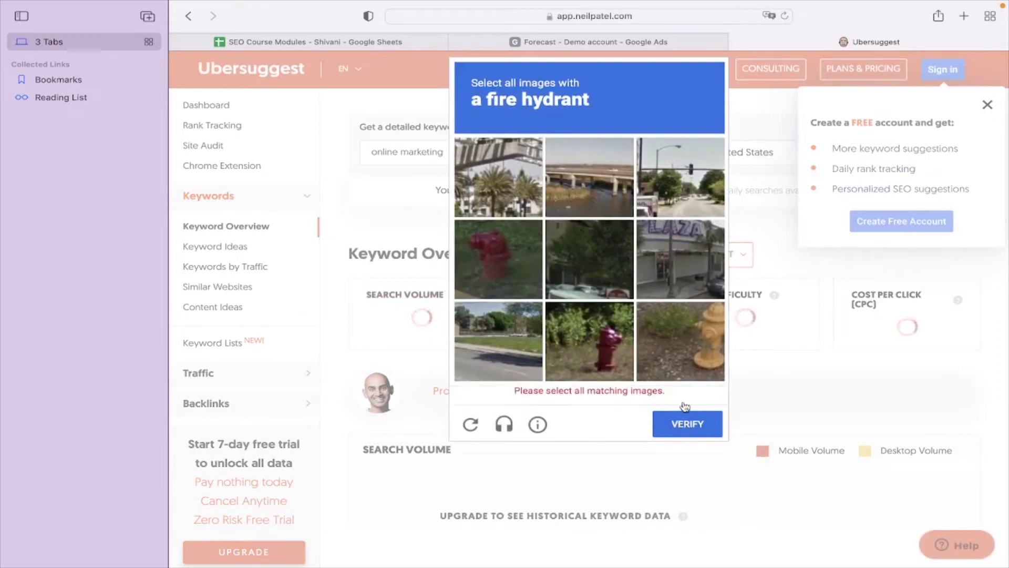
{"action": "left_click", "coordinate": [510, 281]}
{"action": "left_click", "coordinate": [569, 337]}
{"action": "left_click", "coordinate": [698, 413]}
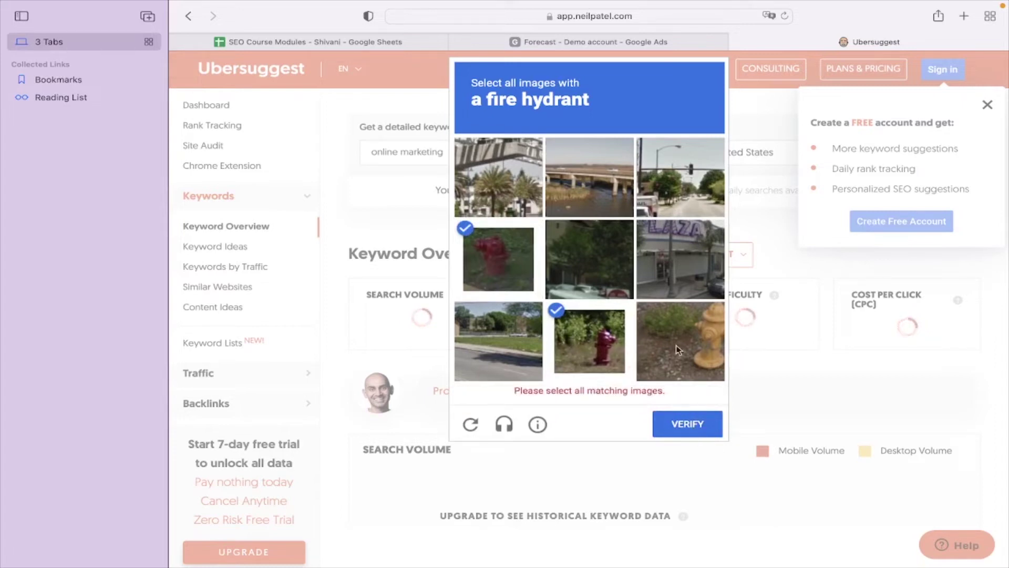
{"action": "left_click", "coordinate": [679, 349]}
{"action": "left_click", "coordinate": [686, 414]}
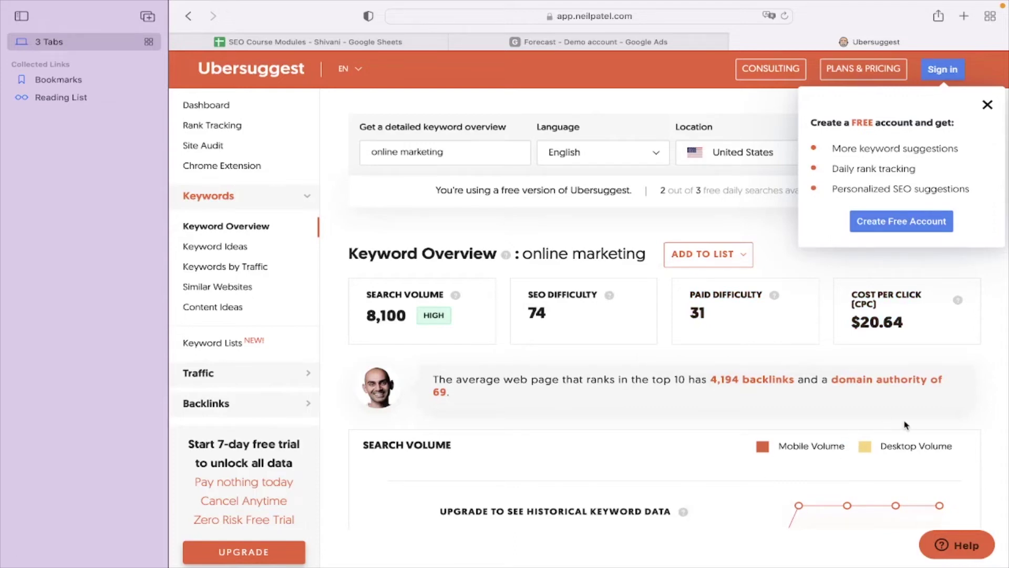
Dismiss the free account offer and examine the search volume, keyword ideas and content ideas for "online marketing".
{"action": "left_click", "coordinate": [988, 107]}
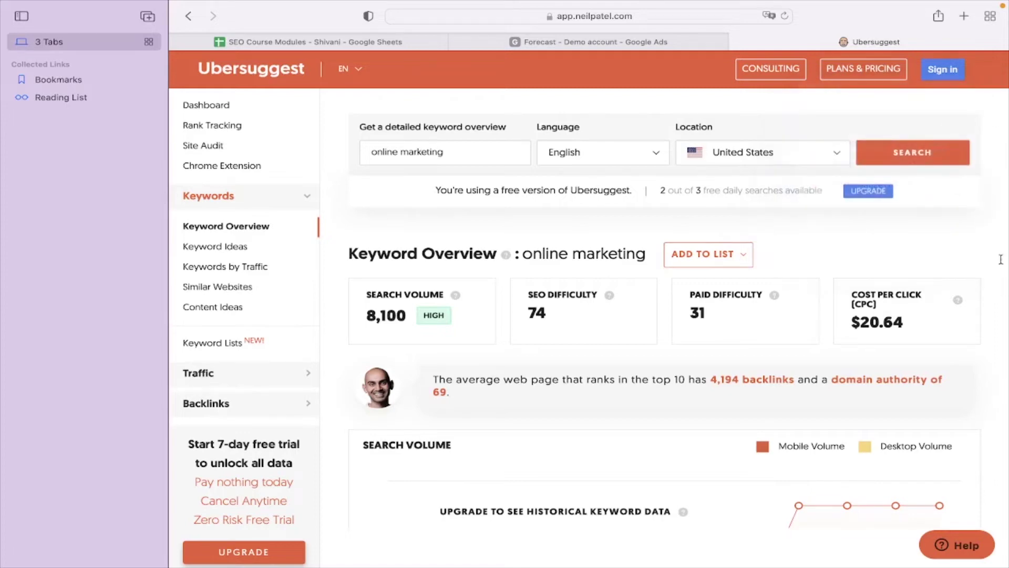
{"action": "scroll", "coordinate": [989, 112], "scroll_direction": "down", "scroll_amount": 10}
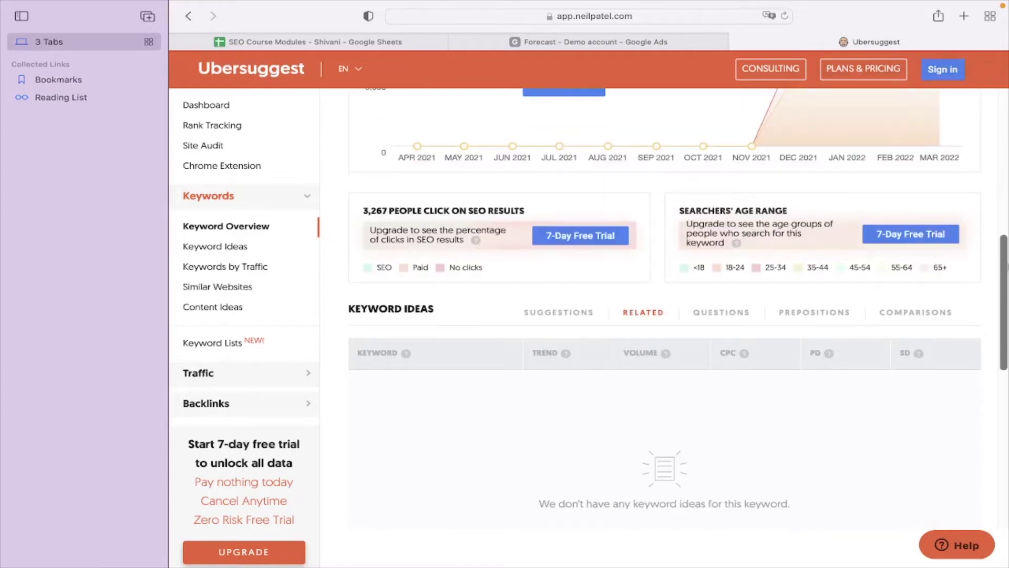
{"action": "scroll", "coordinate": [664, 315], "scroll_direction": "up", "scroll_amount": 6}
{"action": "scroll", "coordinate": [678, 307], "scroll_direction": "down", "scroll_amount": 3}
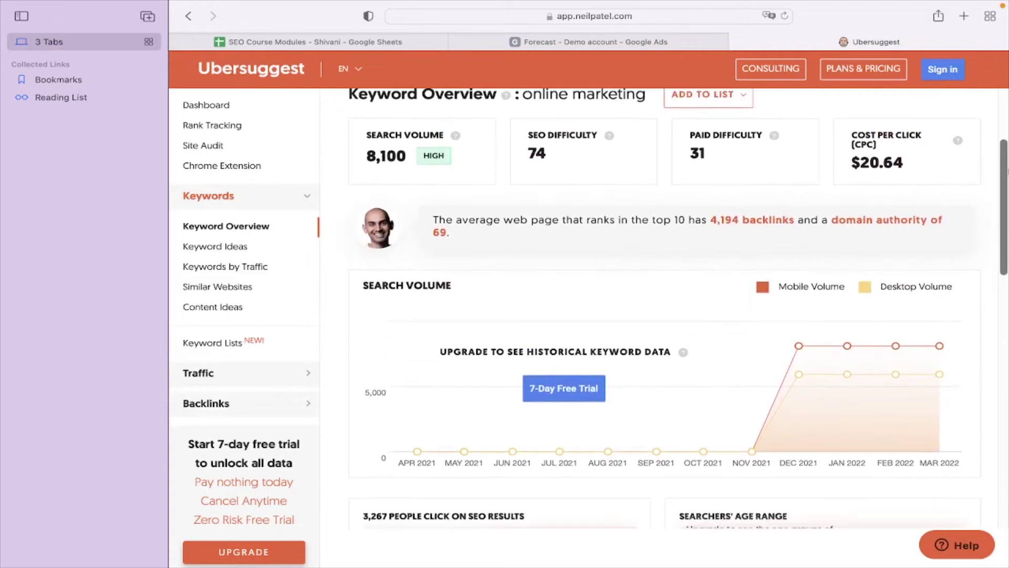
{"action": "scroll", "coordinate": [1006, 217], "scroll_direction": "down", "scroll_amount": 1}
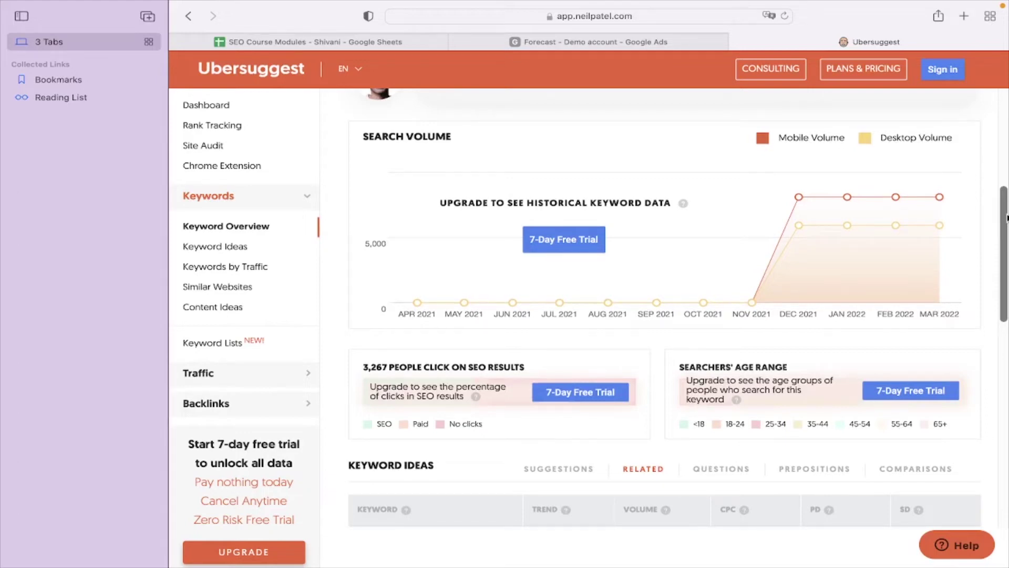
{"action": "scroll", "coordinate": [1006, 218], "scroll_direction": "down", "scroll_amount": 8}
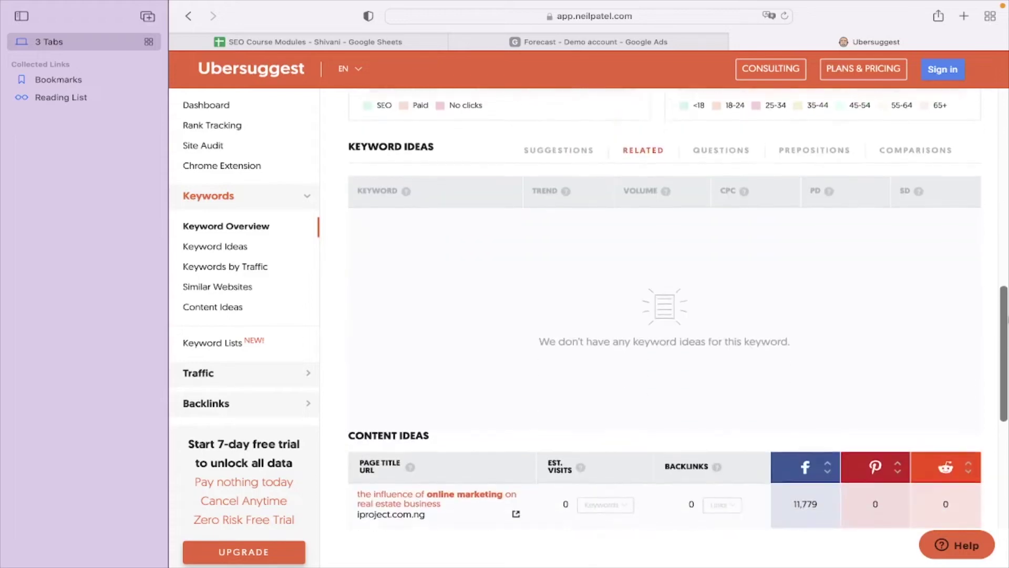
{"action": "scroll", "coordinate": [664, 309], "scroll_direction": "down", "scroll_amount": 4}
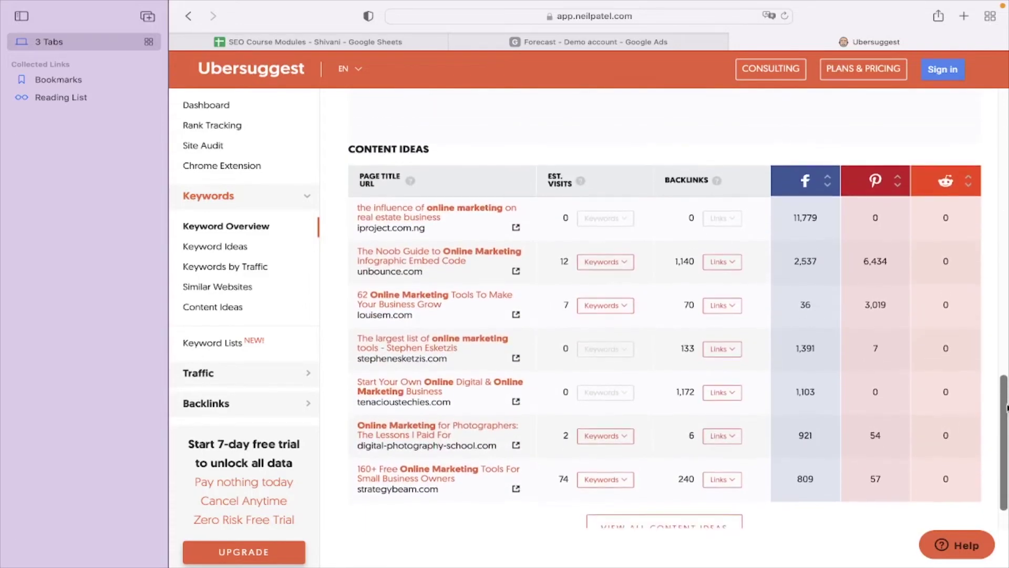
{"action": "scroll", "coordinate": [665, 309], "scroll_direction": "down", "scroll_amount": 1}
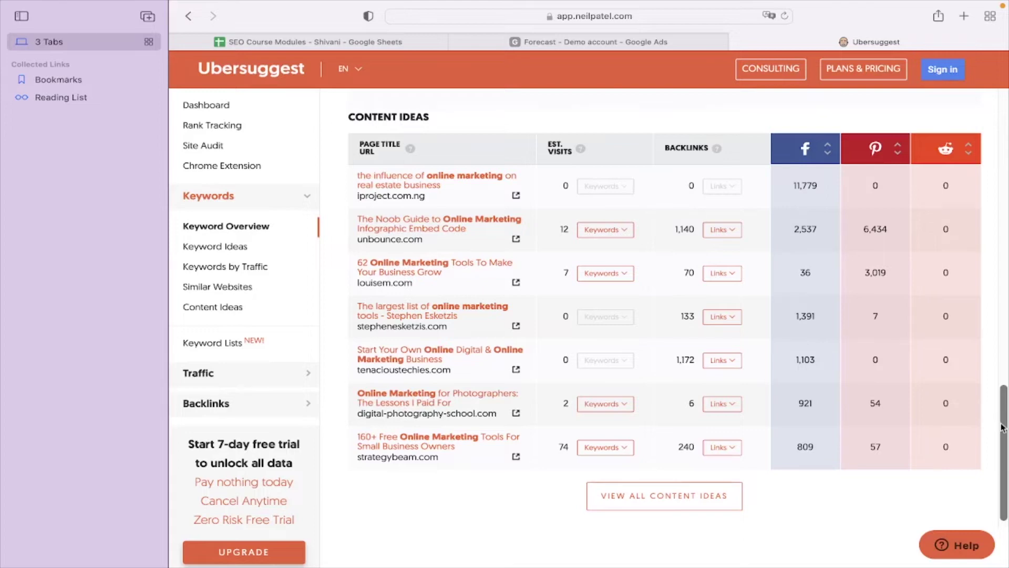
{"action": "scroll", "coordinate": [664, 309], "scroll_direction": "down", "scroll_amount": 1}
{"action": "left_click_drag", "start_coordinate": [1008, 489], "coordinate": [1008, 325]}
{"action": "scroll", "coordinate": [665, 309], "scroll_direction": "down", "scroll_amount": 10}
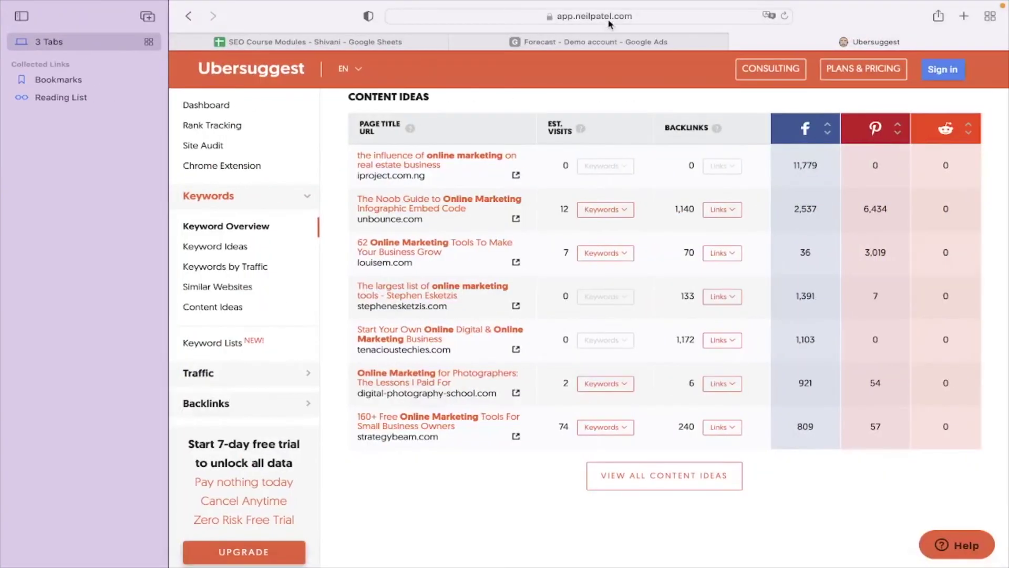
Open semrush.com in the Ubersuggest tab.
{"action": "left_click", "coordinate": [590, 15]}
{"action": "type", "text": "sem"}
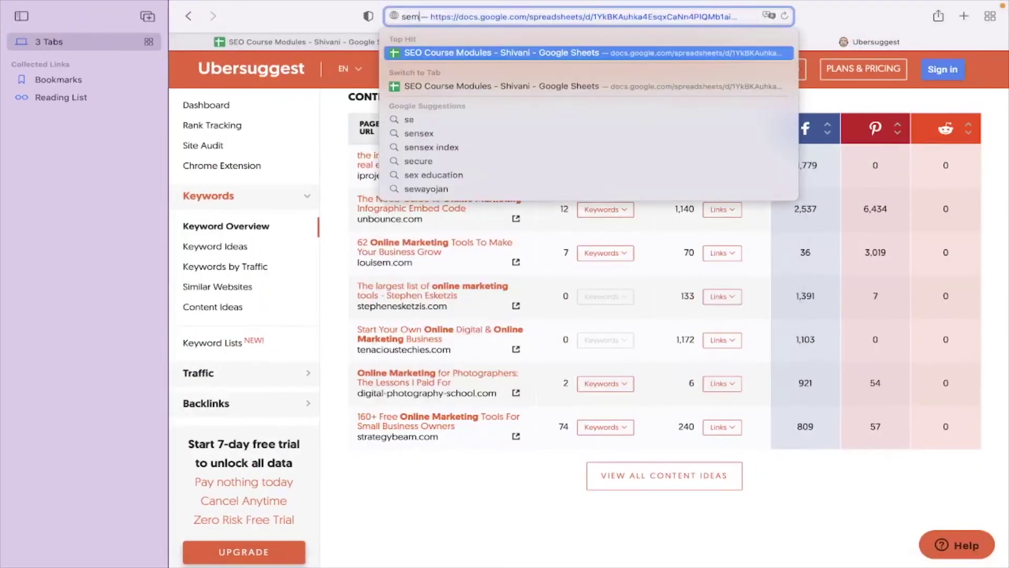
{"action": "type", "text": "rush"}
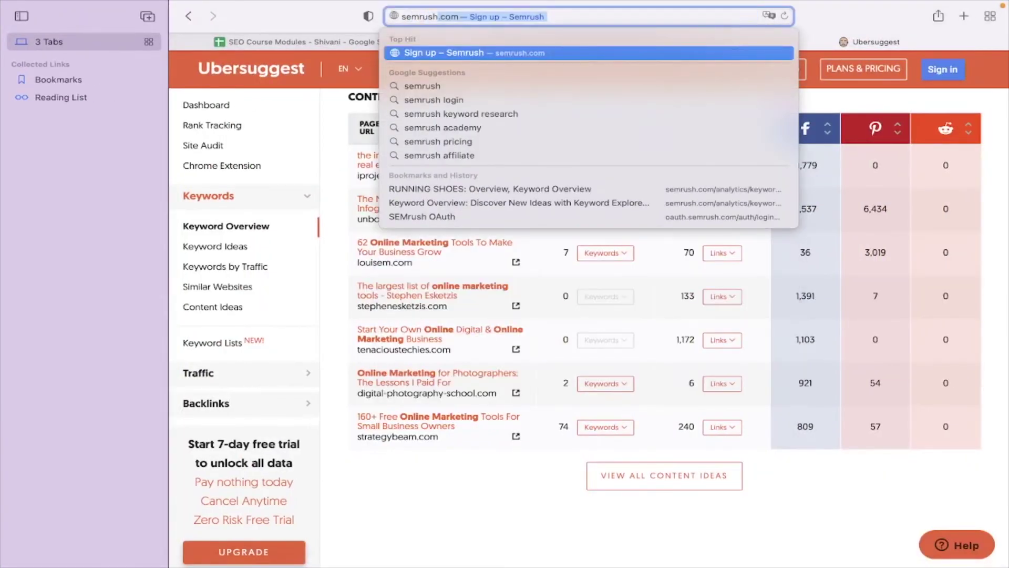
{"action": "key", "text": "Return"}
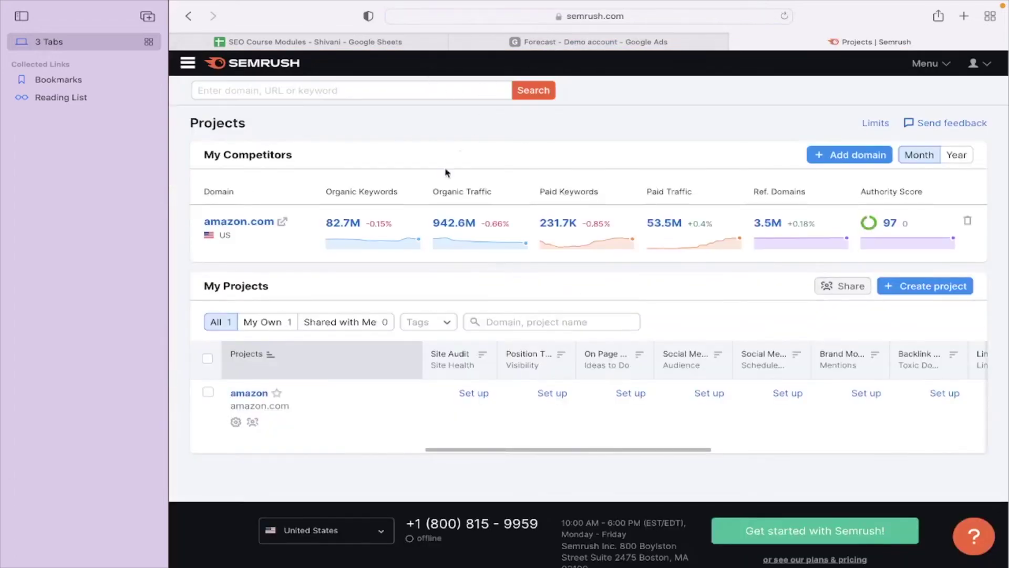
Search Semrush for "online marketing" and review its metrics, keyword variations, questions and related keywords in the Keyword Overview.
{"action": "left_click", "coordinate": [344, 90]}
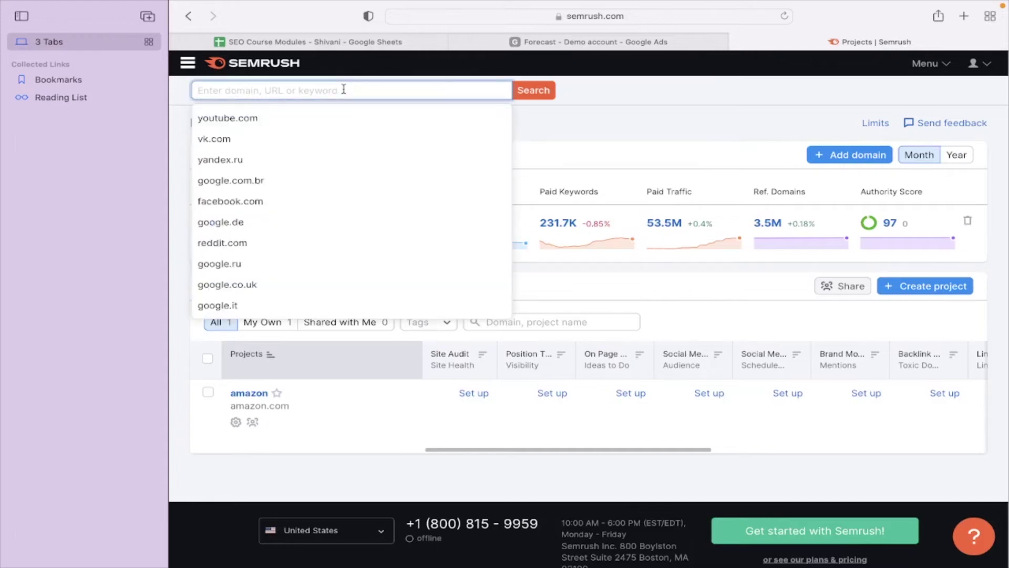
{"action": "type", "text": "on"}
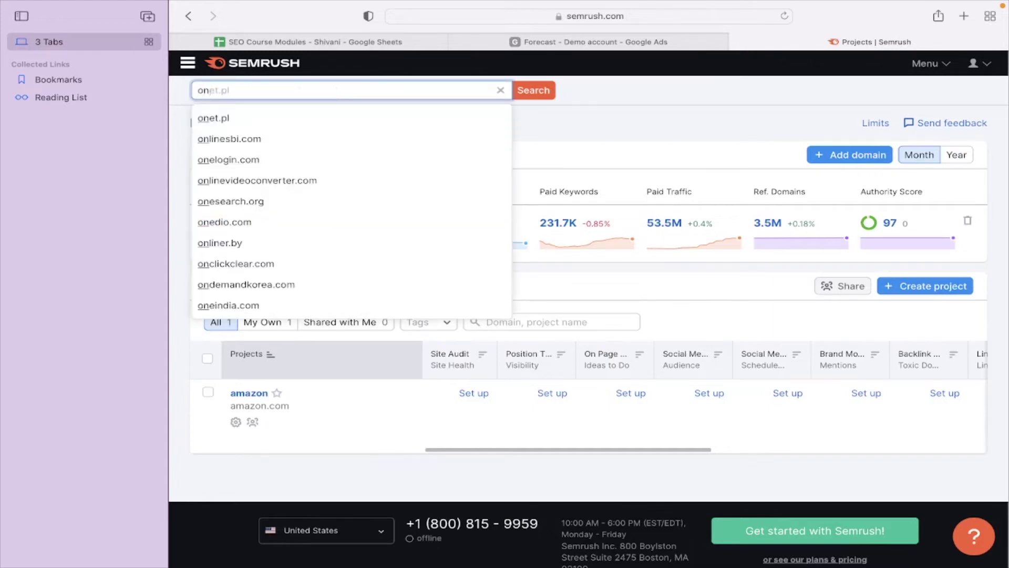
{"action": "type", "text": "line m"}
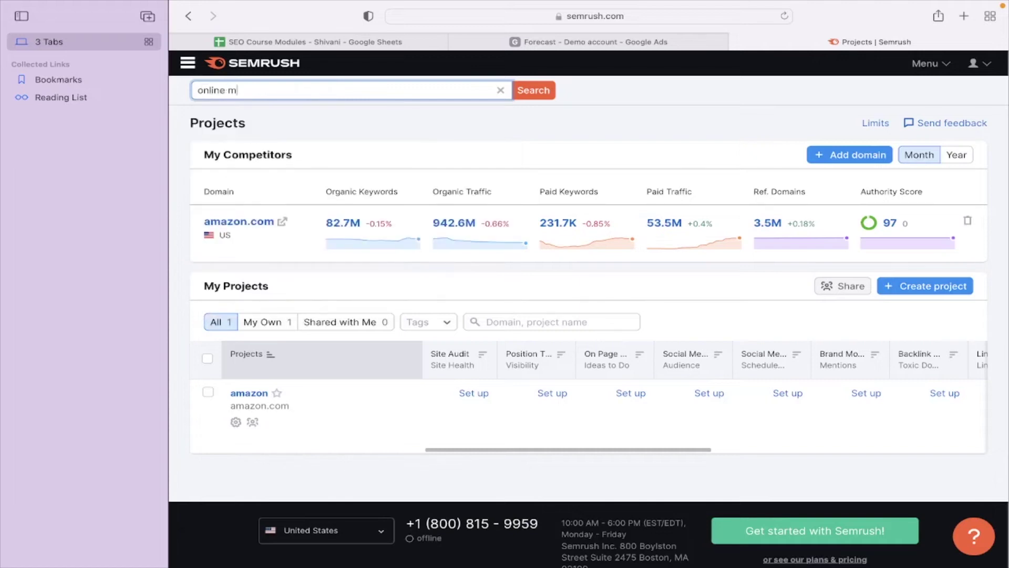
{"action": "type", "text": "arketing"}
{"action": "left_click", "coordinate": [550, 97]}
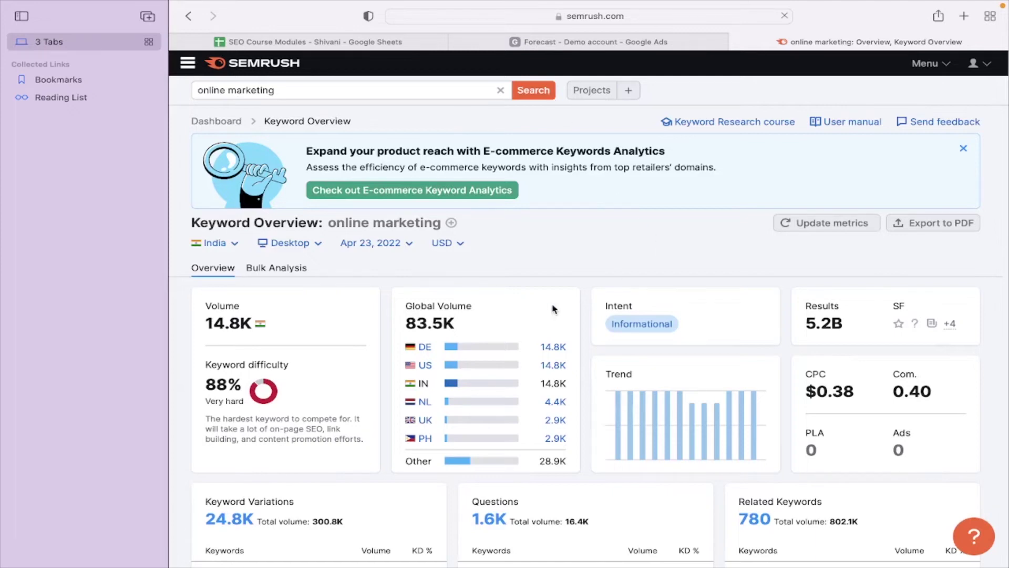
{"action": "mouse_move", "coordinate": [466, 300]}
{"action": "scroll", "coordinate": [996, 334], "scroll_direction": "down", "scroll_amount": 1}
{"action": "scroll", "coordinate": [589, 310], "scroll_direction": "down", "scroll_amount": 5}
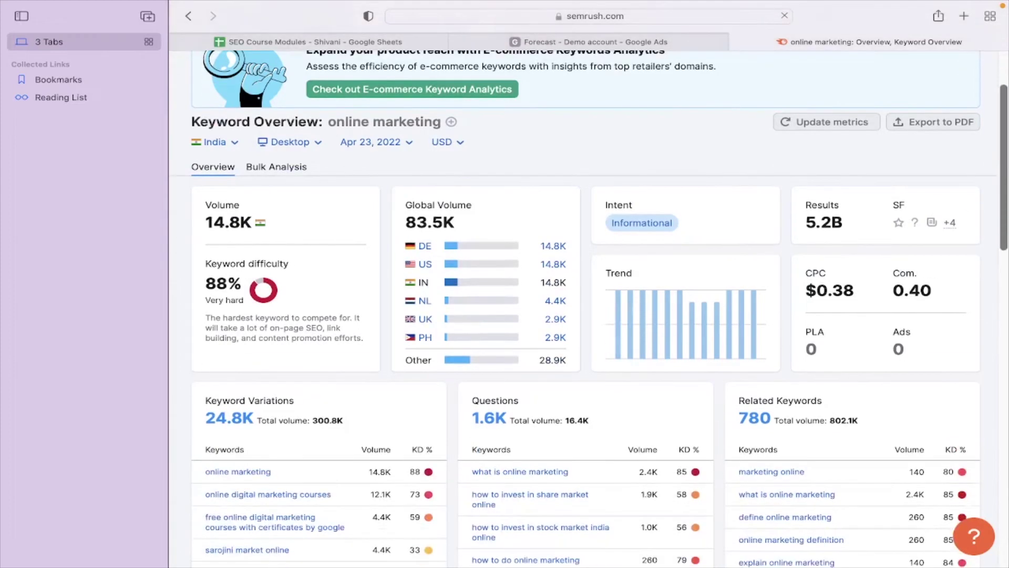
{"action": "scroll", "coordinate": [996, 318], "scroll_direction": "down", "scroll_amount": 4}
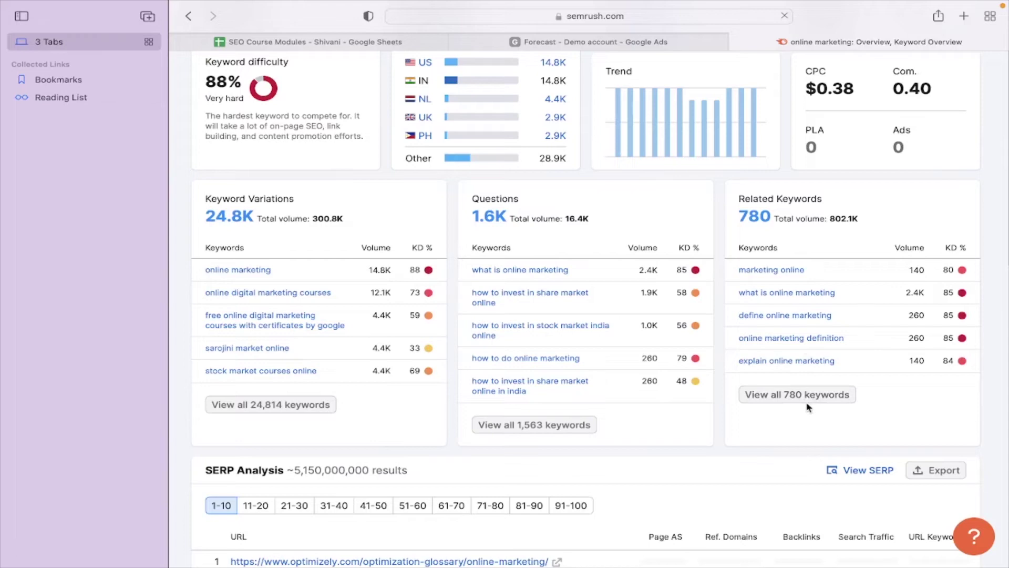
Examine the SERP Analysis list, ad copies and Keyword Ad History for "online marketing" in the Semrush Keyword Overview.
{"action": "scroll", "coordinate": [727, 480], "scroll_direction": "down", "scroll_amount": 1}
{"action": "scroll", "coordinate": [599, 308], "scroll_direction": "down", "scroll_amount": 6}
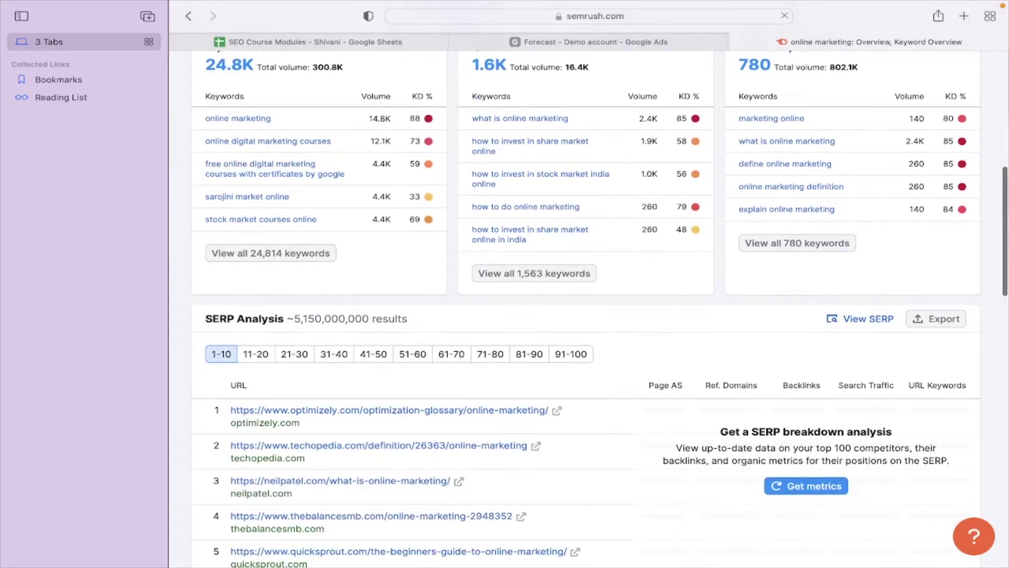
{"action": "scroll", "coordinate": [599, 309], "scroll_direction": "down", "scroll_amount": 3}
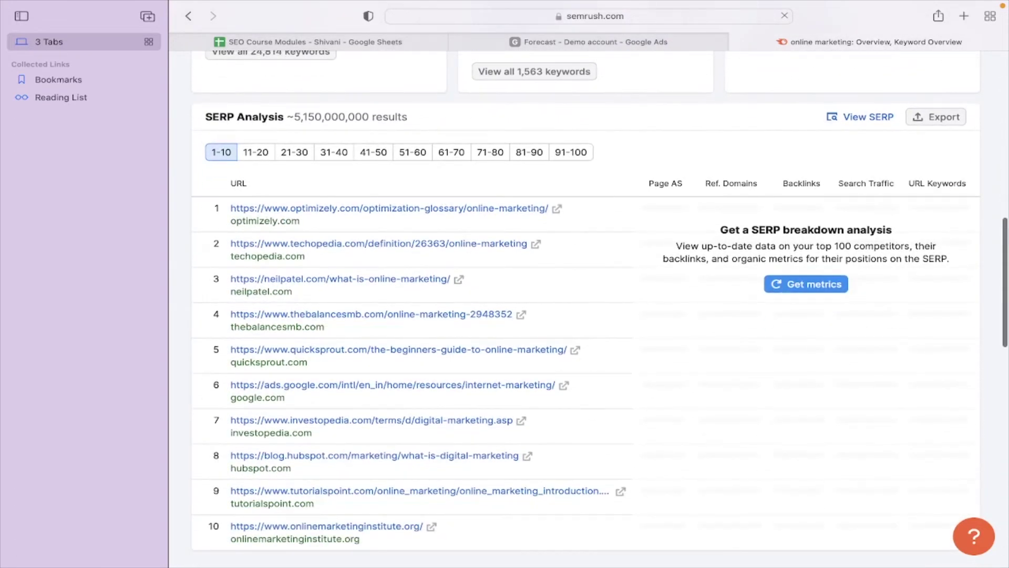
{"action": "scroll", "coordinate": [586, 309], "scroll_direction": "down", "scroll_amount": 9}
{"action": "scroll", "coordinate": [585, 309], "scroll_direction": "down", "scroll_amount": 4}
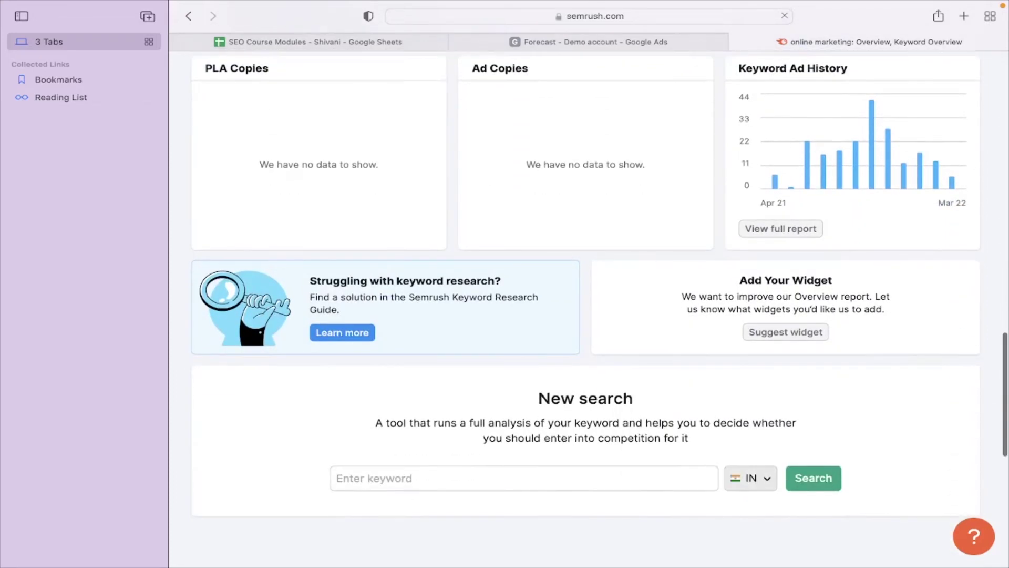
{"action": "scroll", "coordinate": [585, 309], "scroll_direction": "down", "scroll_amount": 2}
{"action": "scroll", "coordinate": [585, 309], "scroll_direction": "up", "scroll_amount": 3}
{"action": "scroll", "coordinate": [585, 309], "scroll_direction": "up", "scroll_amount": 13}
{"action": "scroll", "coordinate": [585, 309], "scroll_direction": "up", "scroll_amount": 15}
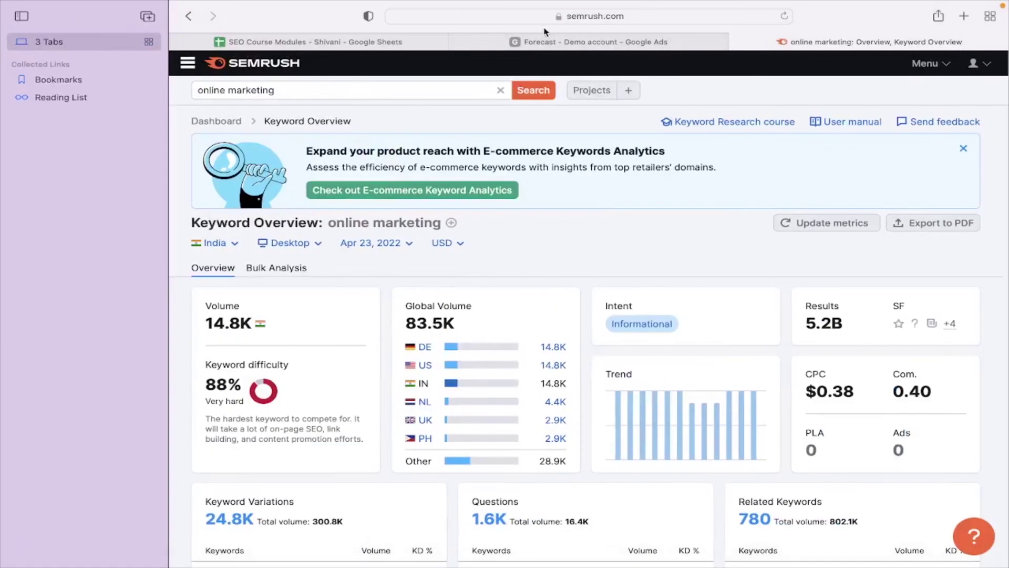
Search the web for "ahrefs" in the Semrush tab and open the Free Keyword Generator result.
{"action": "left_click", "coordinate": [562, 12]}
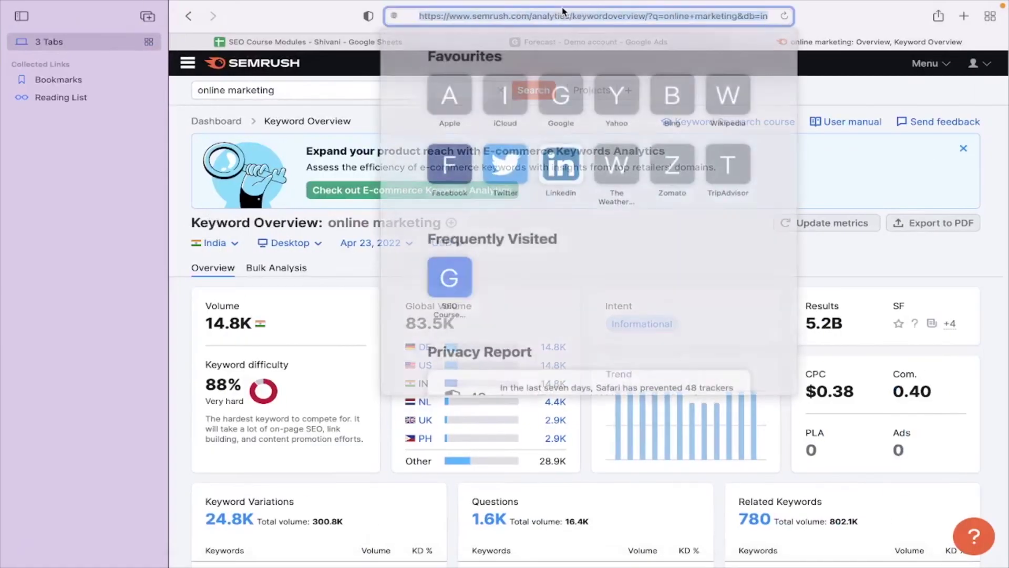
{"action": "type", "text": "ahrefs"}
{"action": "key", "text": "Return"}
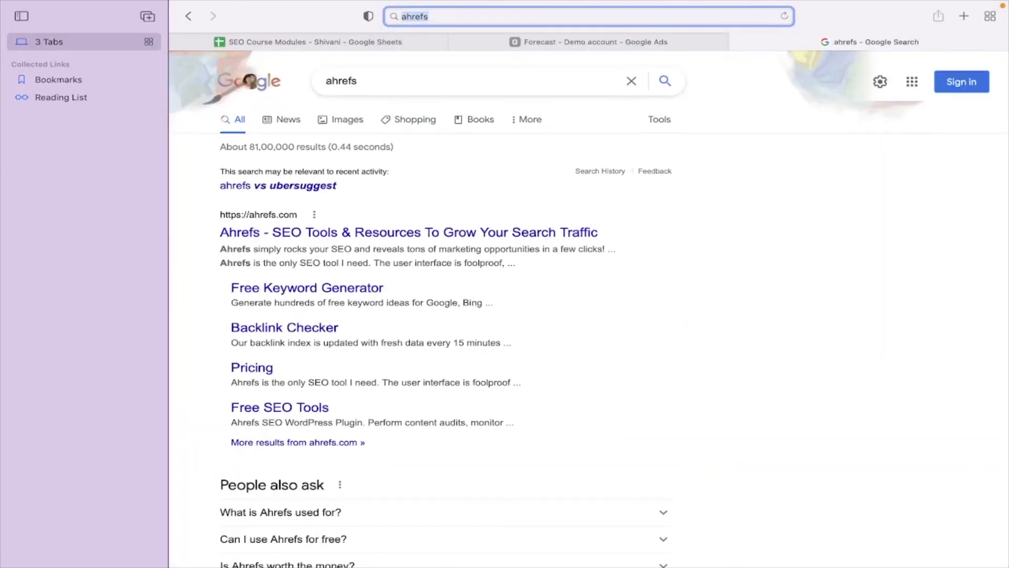
{"action": "left_click", "coordinate": [349, 292]}
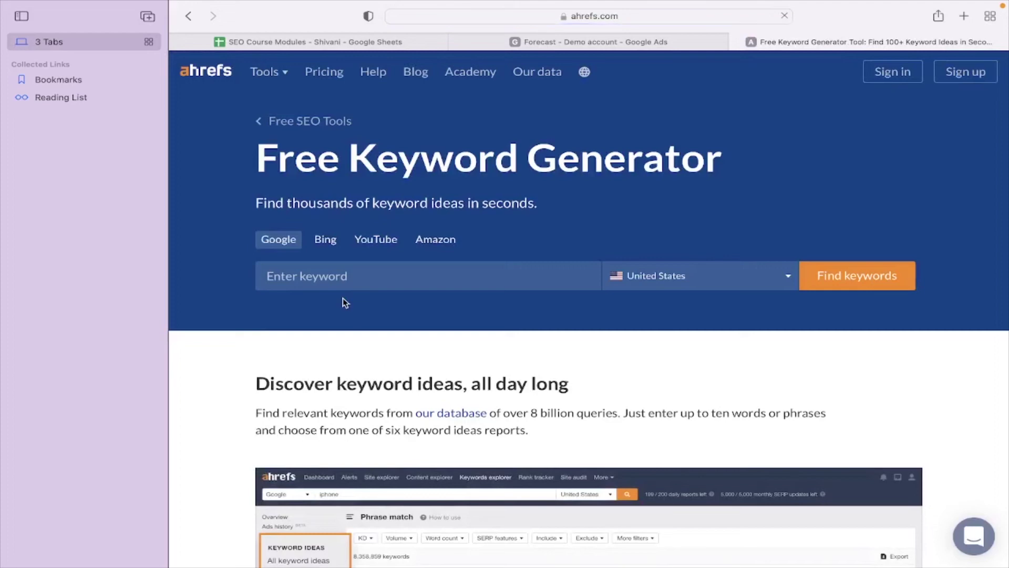
Request Google keyword ideas for "online marketing" with the country set to India.
{"action": "left_click", "coordinate": [373, 279]}
{"action": "type", "text": "onil"}
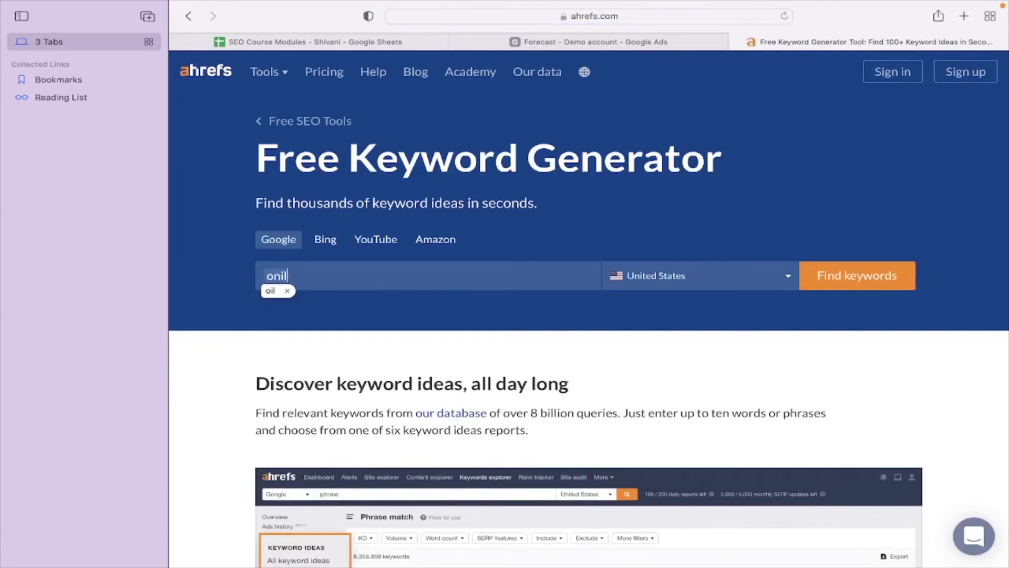
{"action": "key", "text": "BackSpace"}
{"action": "key", "text": "BackSpace"}
{"action": "type", "text": "line marketing"}
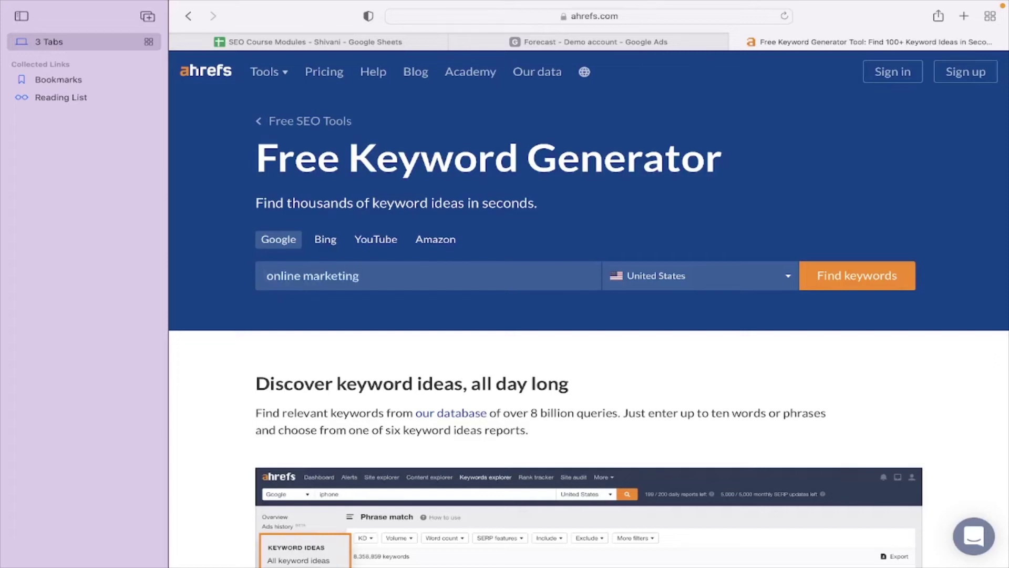
{"action": "left_click", "coordinate": [788, 279]}
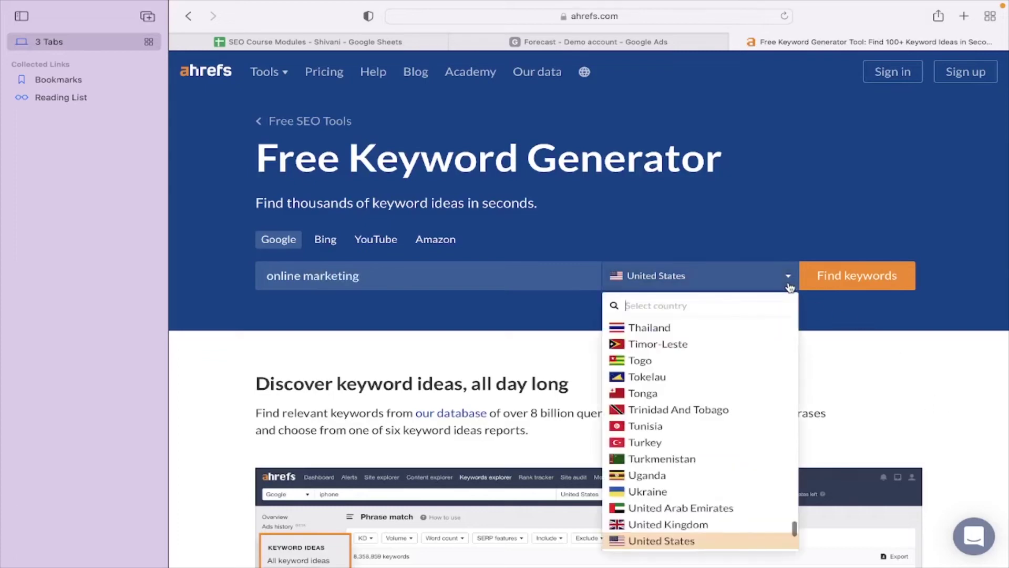
{"action": "type", "text": "in"}
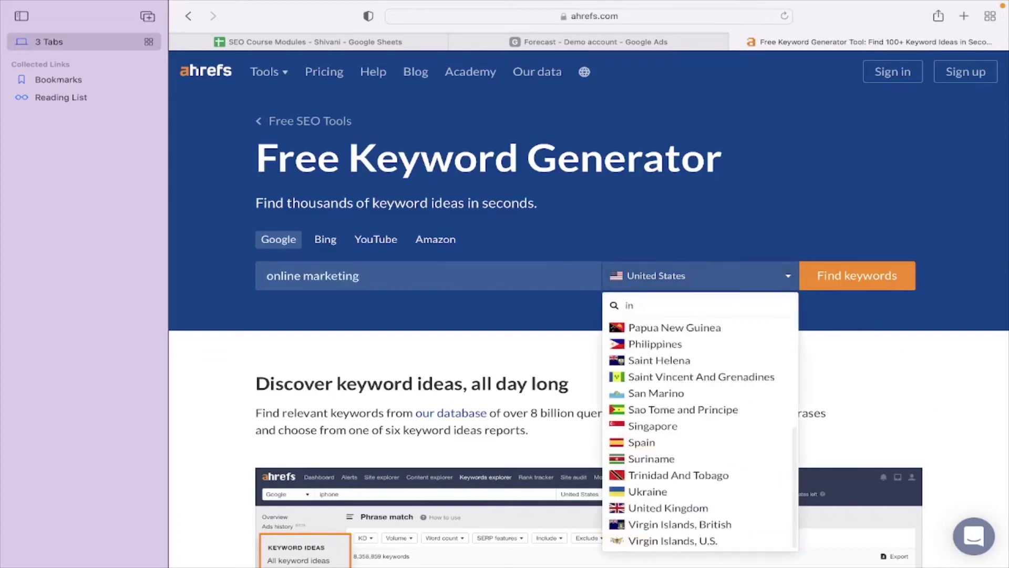
{"action": "type", "text": "dia"}
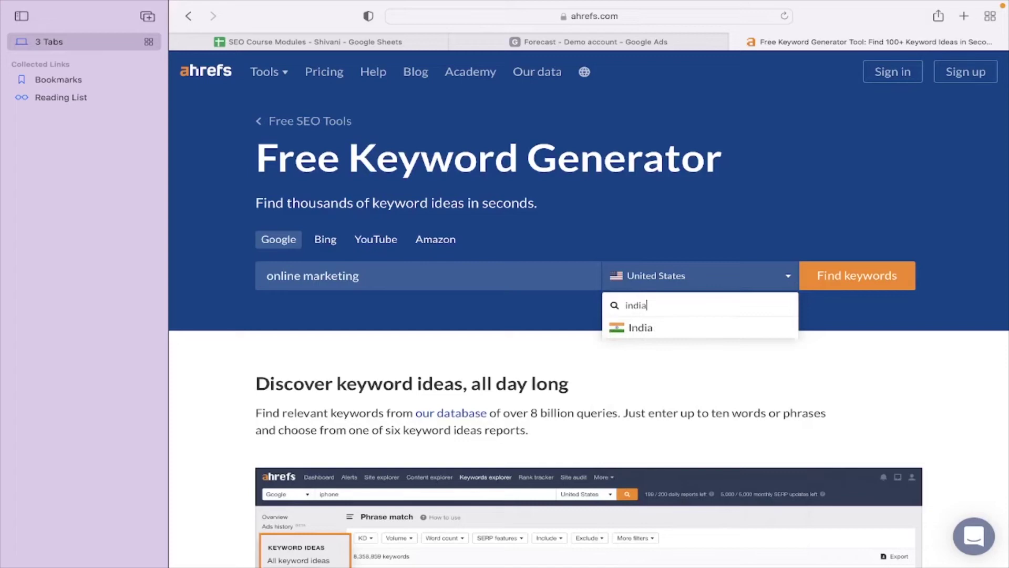
{"action": "left_click", "coordinate": [698, 330]}
{"action": "left_click", "coordinate": [858, 273]}
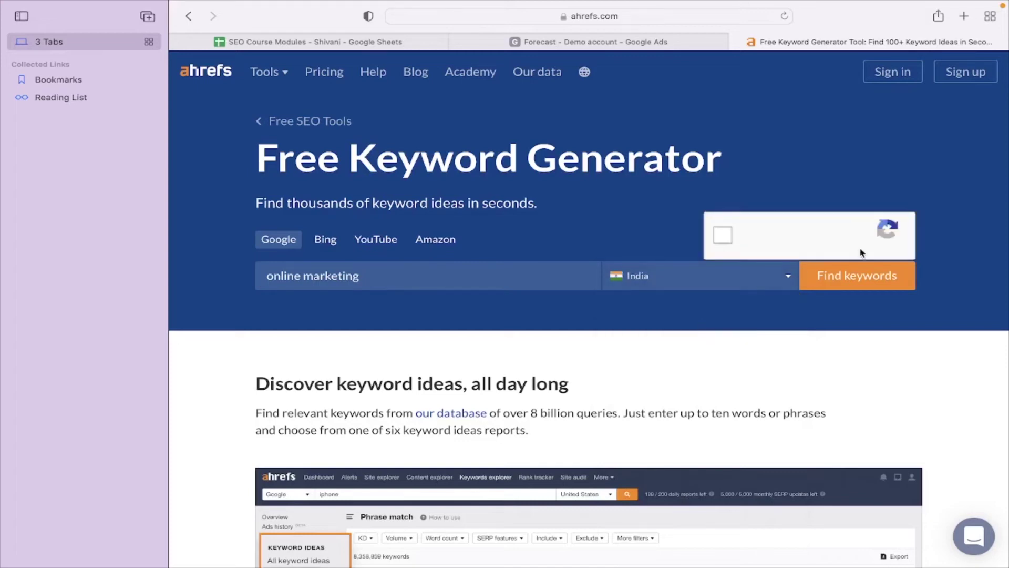
Complete the reCAPTCHA image check, selecting two squares for crosswalks and the four squares containing the large traffic lights.
{"action": "left_click", "coordinate": [722, 236]}
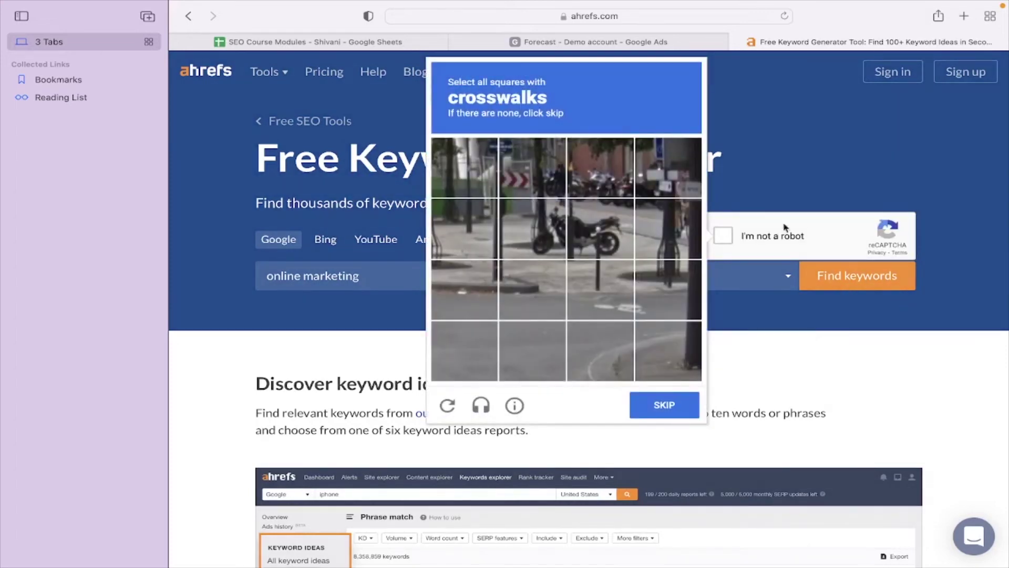
{"action": "left_click", "coordinate": [716, 248]}
{"action": "left_click", "coordinate": [724, 236]}
{"action": "left_click", "coordinate": [616, 270]}
{"action": "left_click", "coordinate": [605, 231]}
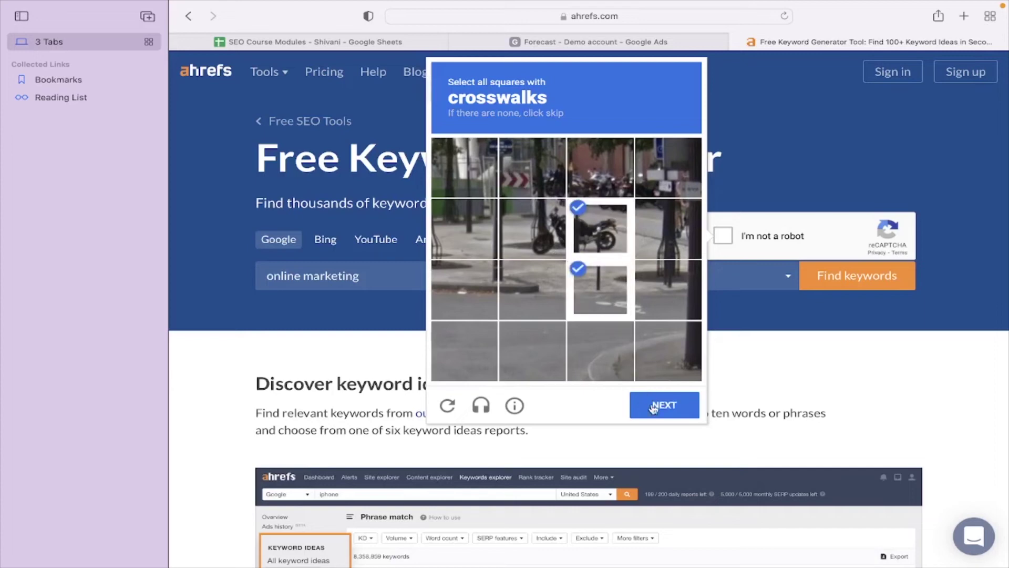
{"action": "left_click", "coordinate": [649, 402]}
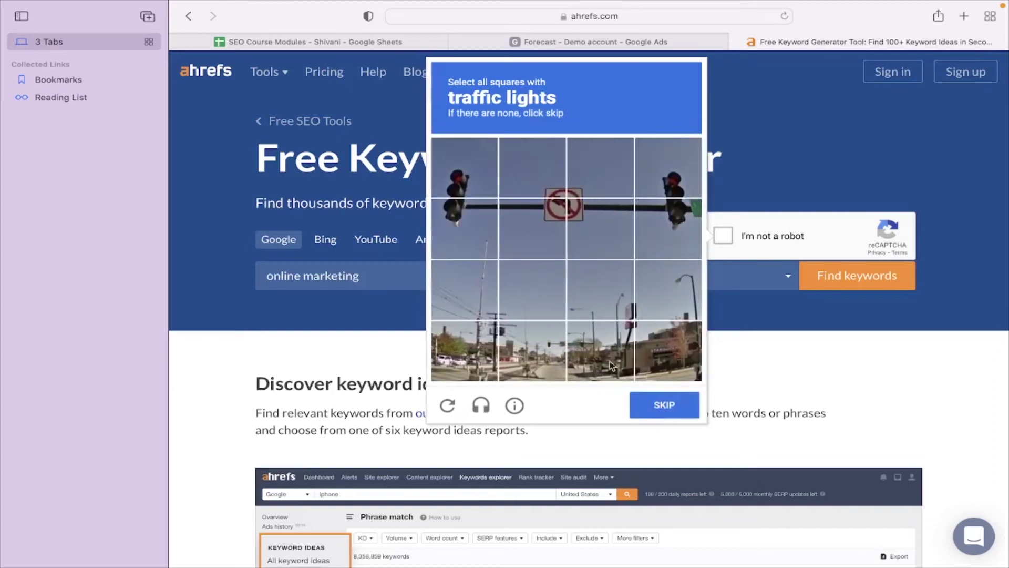
{"action": "left_click", "coordinate": [459, 170]}
{"action": "left_click", "coordinate": [489, 216]}
{"action": "left_click", "coordinate": [676, 174]}
{"action": "left_click", "coordinate": [677, 209]}
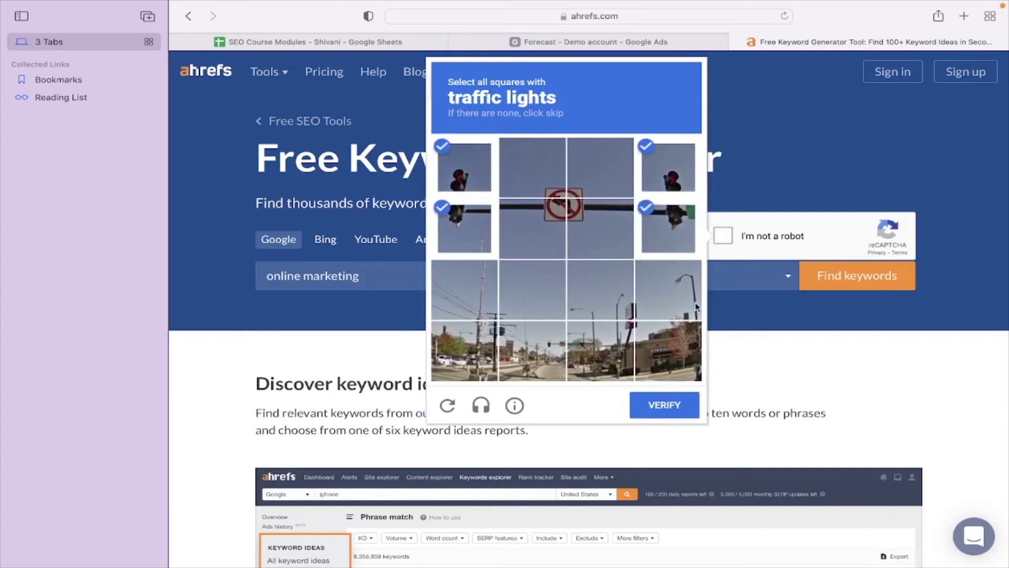
{"action": "left_click", "coordinate": [673, 406]}
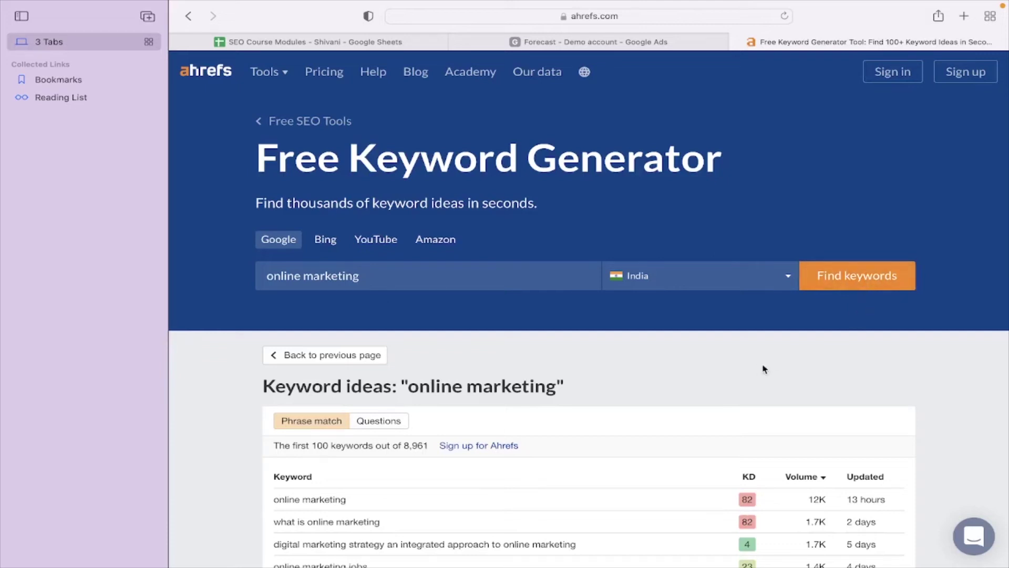
Examine the phrase match keyword ideas, comparing difficulty and volume of "online marketing" and "digital marketing strategy an integrated approach to online marketing".
{"action": "scroll", "coordinate": [971, 448], "scroll_direction": "down", "scroll_amount": 5}
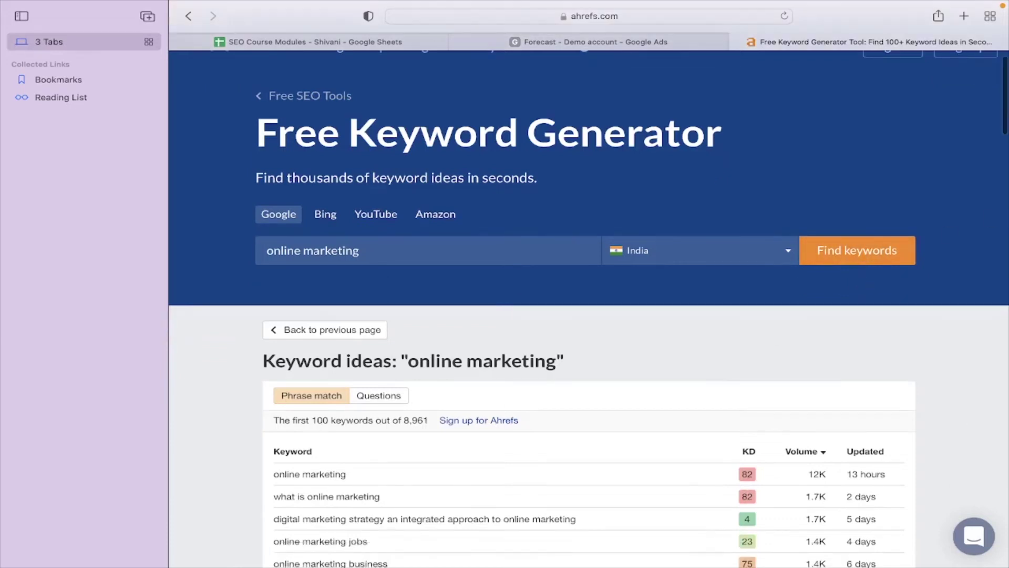
{"action": "scroll", "coordinate": [589, 315], "scroll_direction": "down", "scroll_amount": 3}
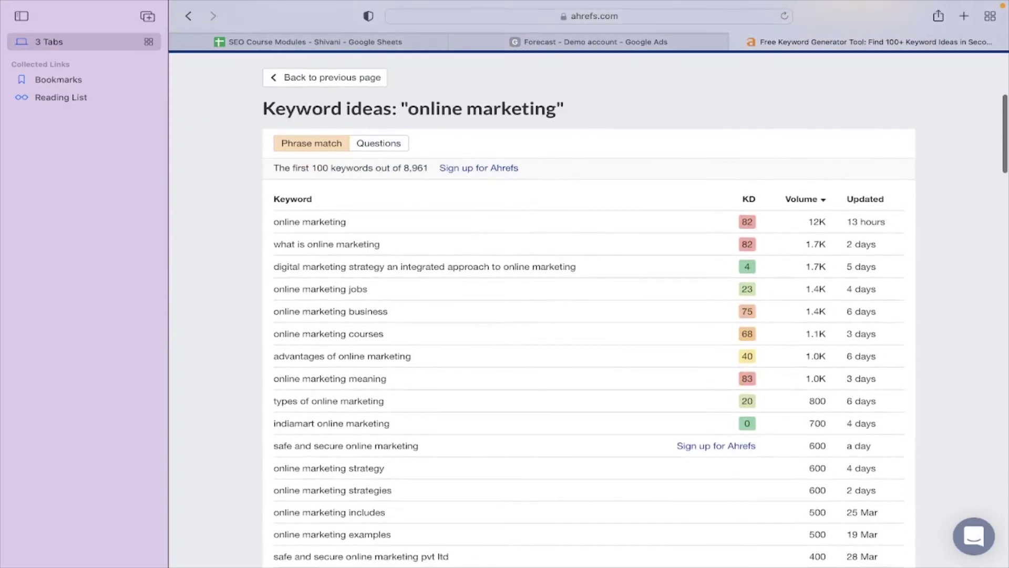
{"action": "scroll", "coordinate": [959, 444], "scroll_direction": "down", "scroll_amount": 2}
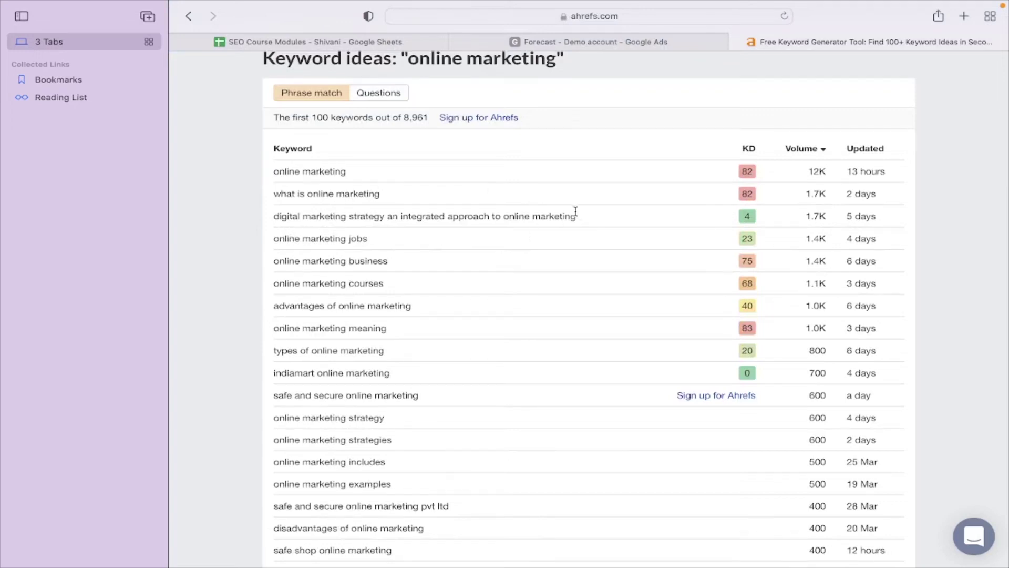
{"action": "left_click_drag", "start_coordinate": [575, 216], "coordinate": [283, 217]}
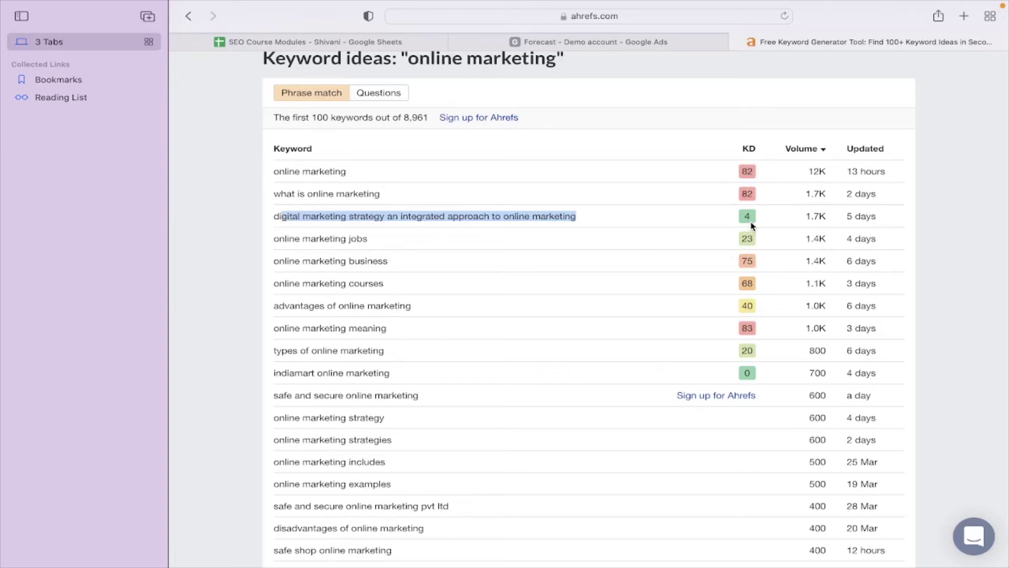
{"action": "left_click_drag", "start_coordinate": [318, 171], "coordinate": [340, 171]}
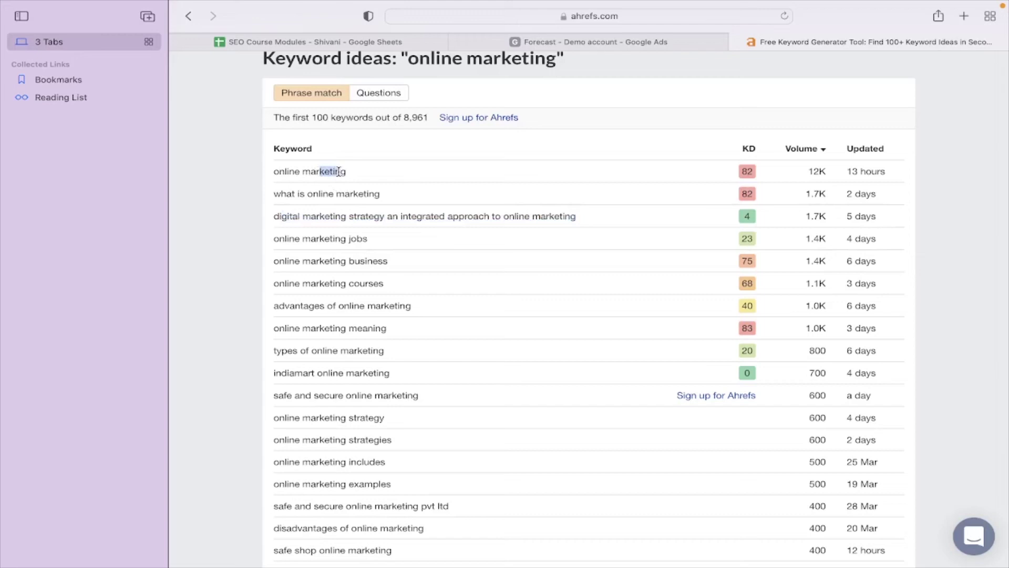